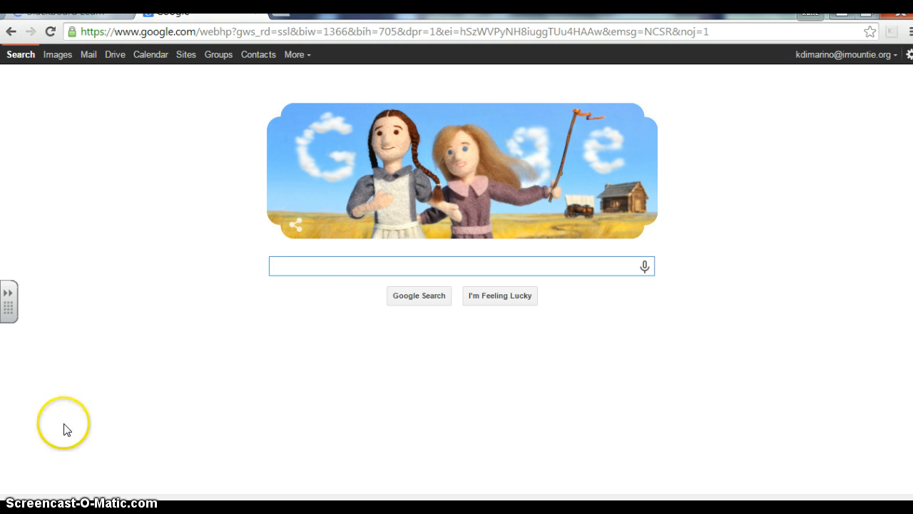
Step: Search Google for 'Google Forms'
{"action": "left_click", "coordinate": [363, 267]}
{"action": "left_click", "coordinate": [363, 266]}
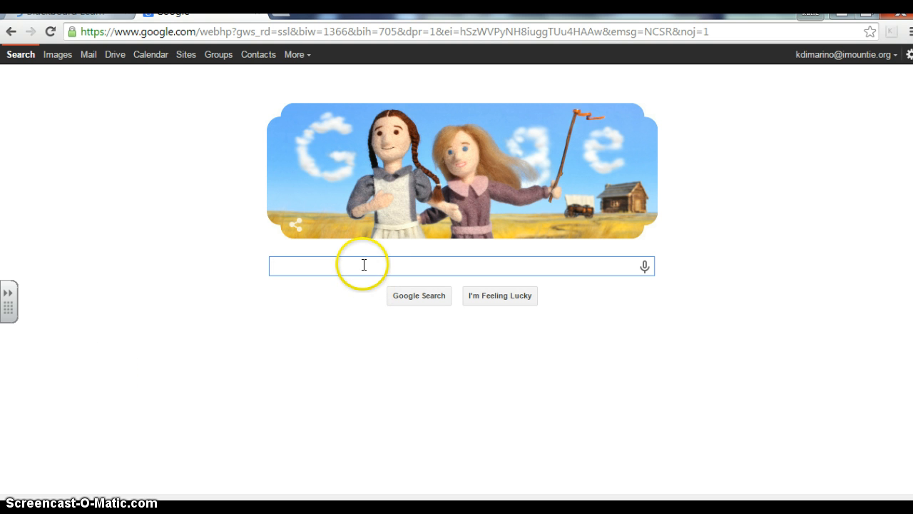
{"action": "type", "text": "Go"}
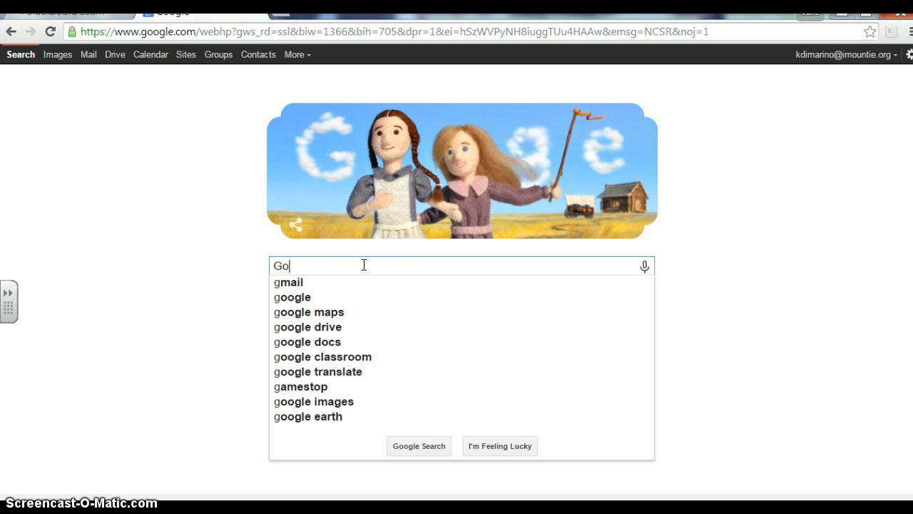
{"action": "type", "text": "ogle Forms"}
{"action": "key", "text": "Return"}
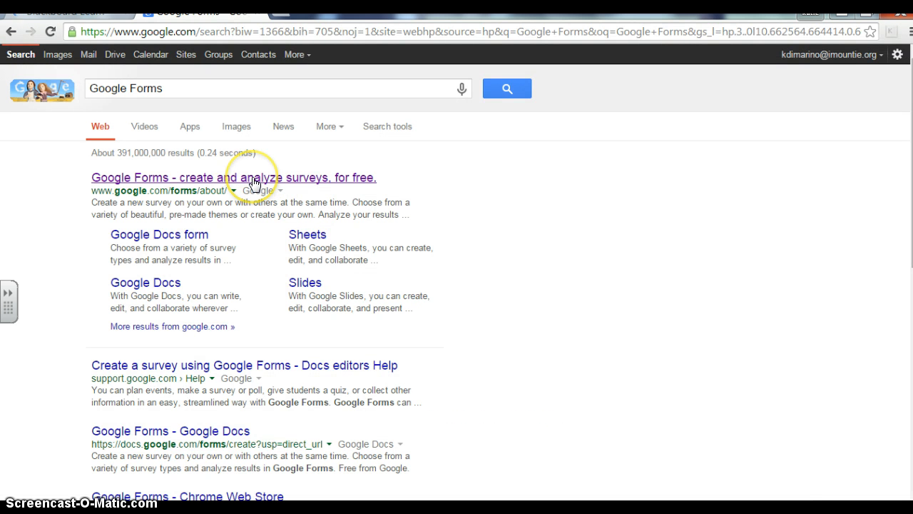
Step: Open the Google Forms about page from the results and start a new blank form
{"action": "left_click", "coordinate": [253, 182]}
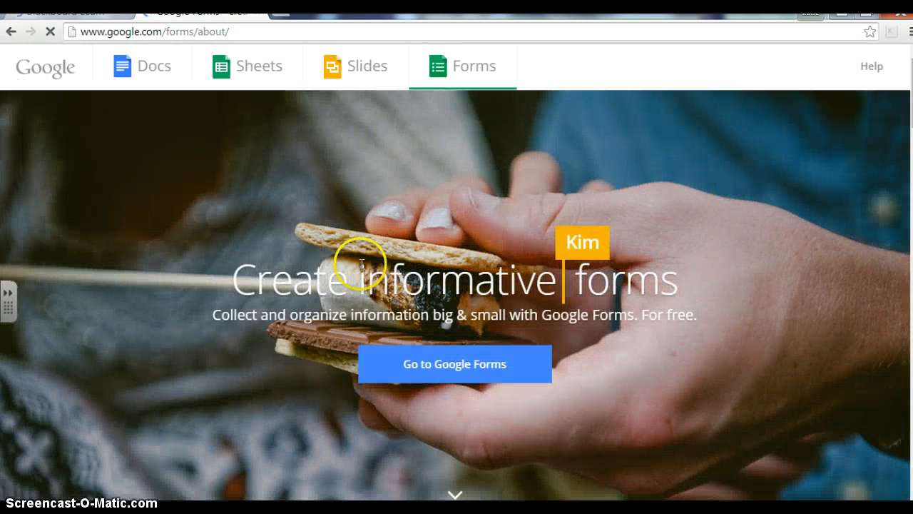
{"action": "left_click", "coordinate": [451, 356]}
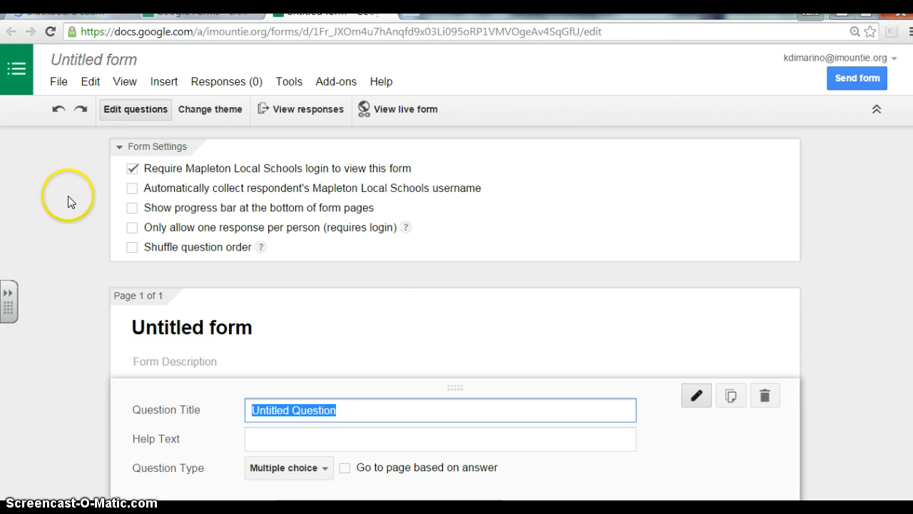
Step: Rename the untitled form to 'Ancient Egypt Test'
{"action": "left_click", "coordinate": [113, 67]}
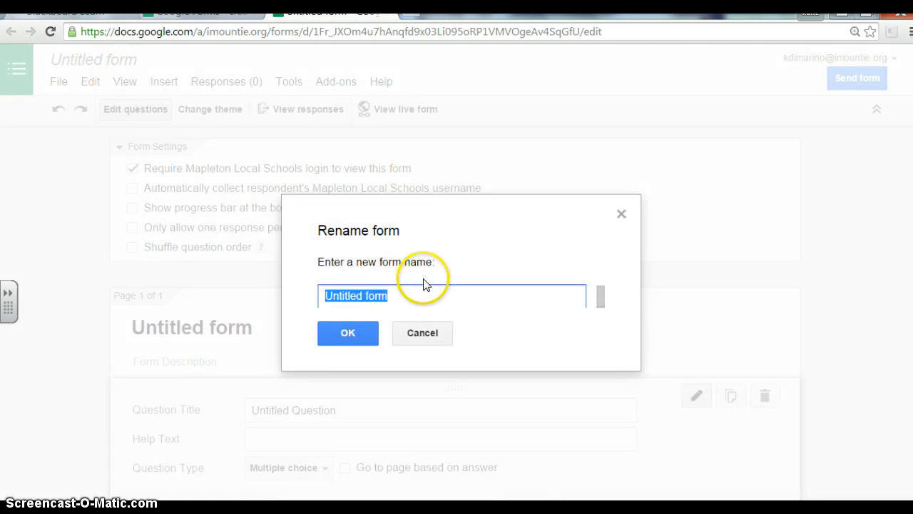
{"action": "type", "text": "Anc"}
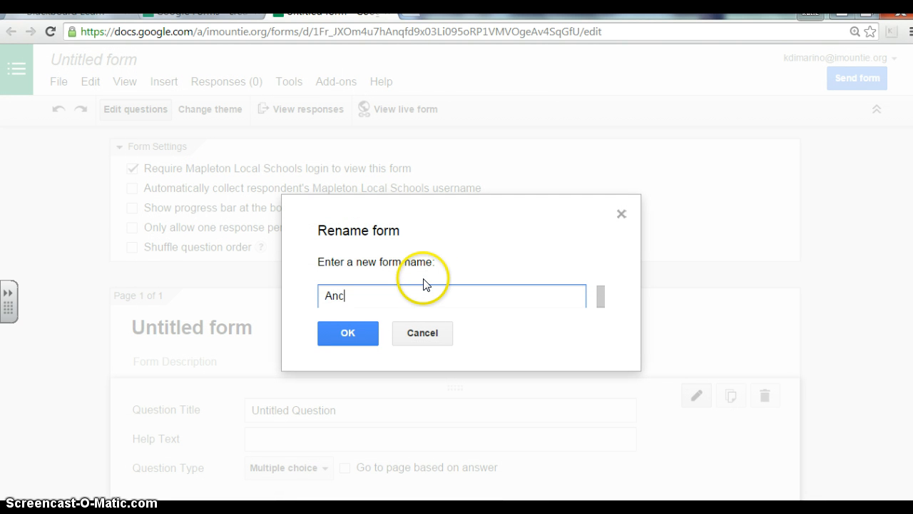
{"action": "type", "text": "ient Egypt Test"}
{"action": "left_click", "coordinate": [343, 334]}
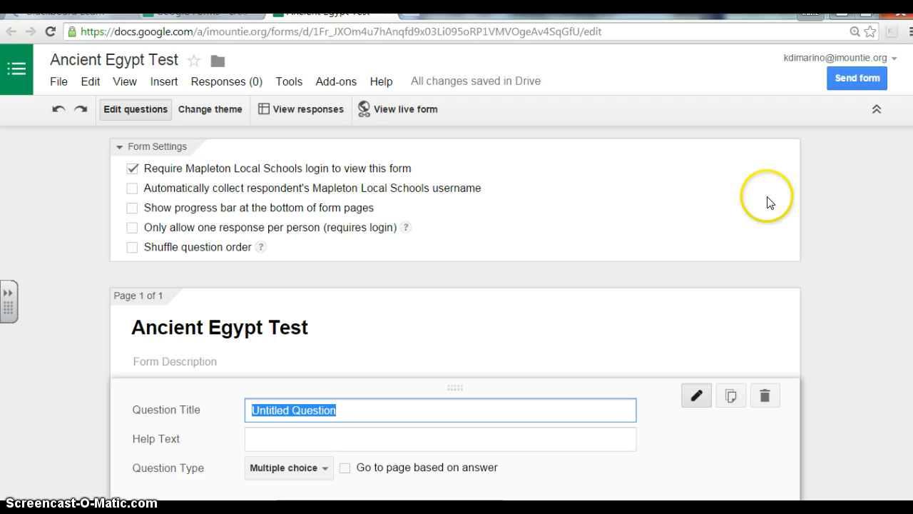
{"action": "scroll", "coordinate": [768, 200], "scroll_direction": "down", "scroll_amount": 1}
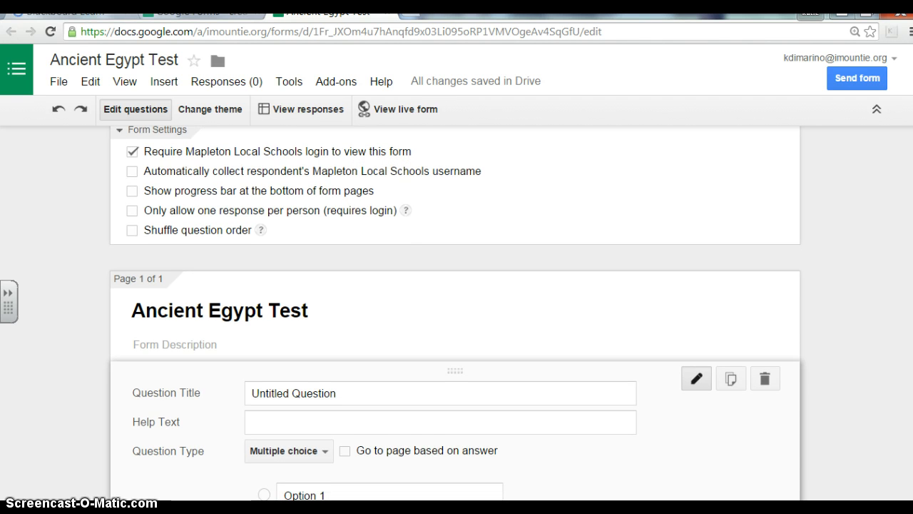
{"action": "scroll", "coordinate": [456, 314], "scroll_direction": "down", "scroll_amount": 3}
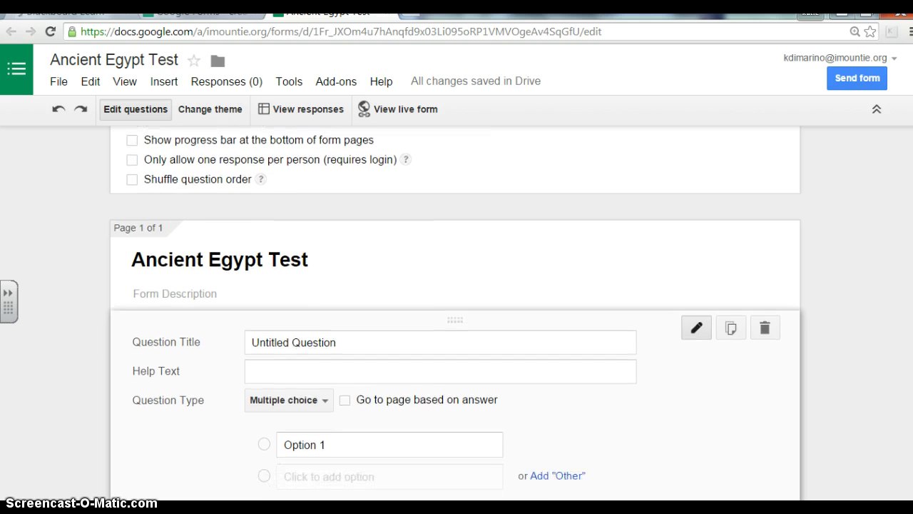
{"action": "scroll", "coordinate": [909, 287], "scroll_direction": "down", "scroll_amount": 5}
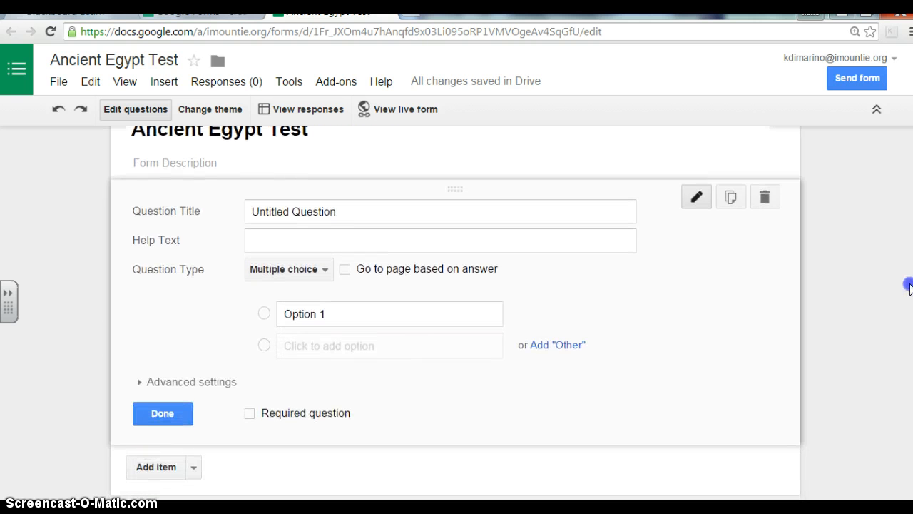
{"action": "scroll", "coordinate": [909, 289], "scroll_direction": "down", "scroll_amount": 1}
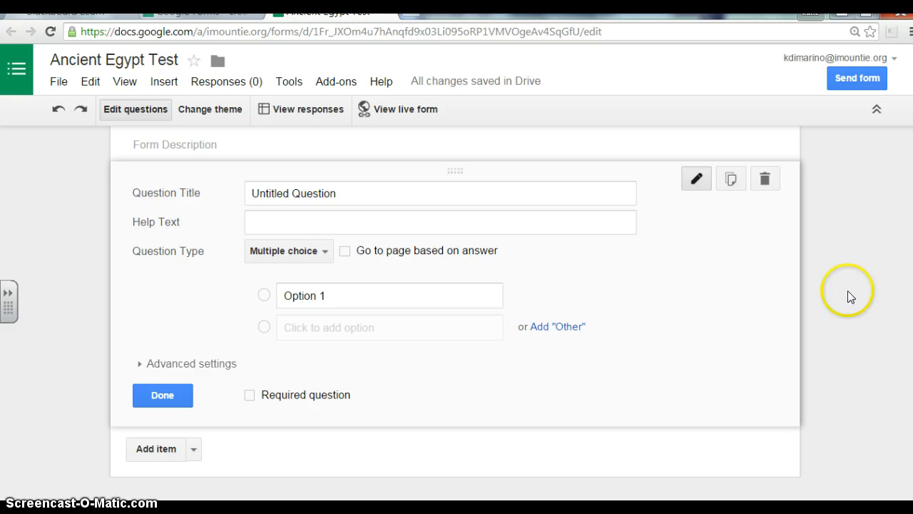
{"action": "left_click", "coordinate": [320, 254]}
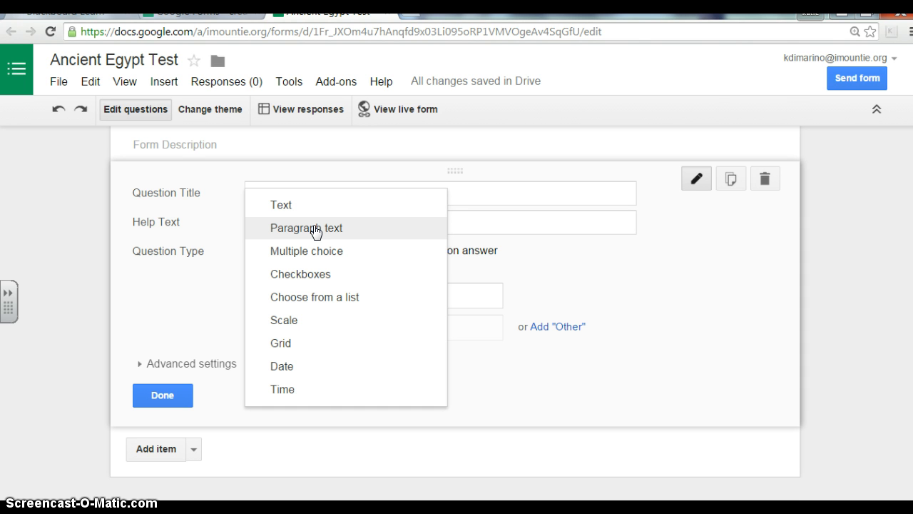
{"action": "left_click", "coordinate": [308, 283]}
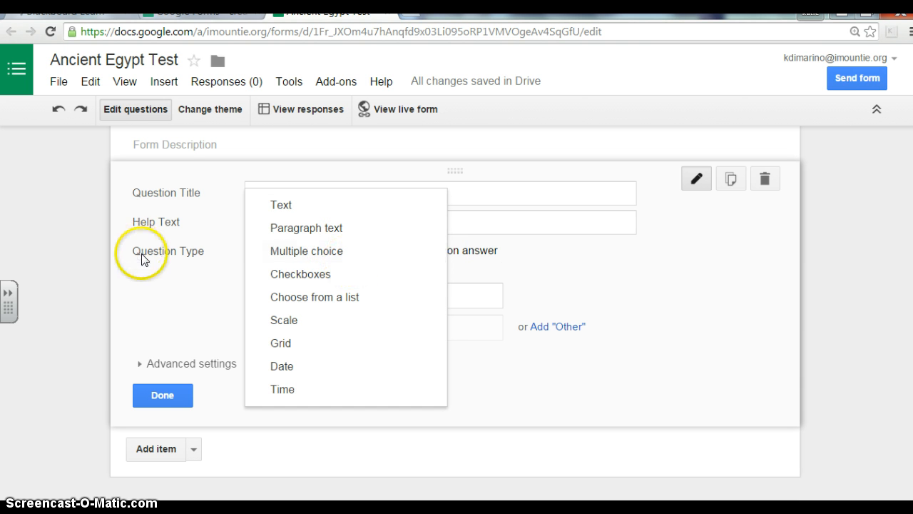
{"action": "left_click", "coordinate": [180, 304]}
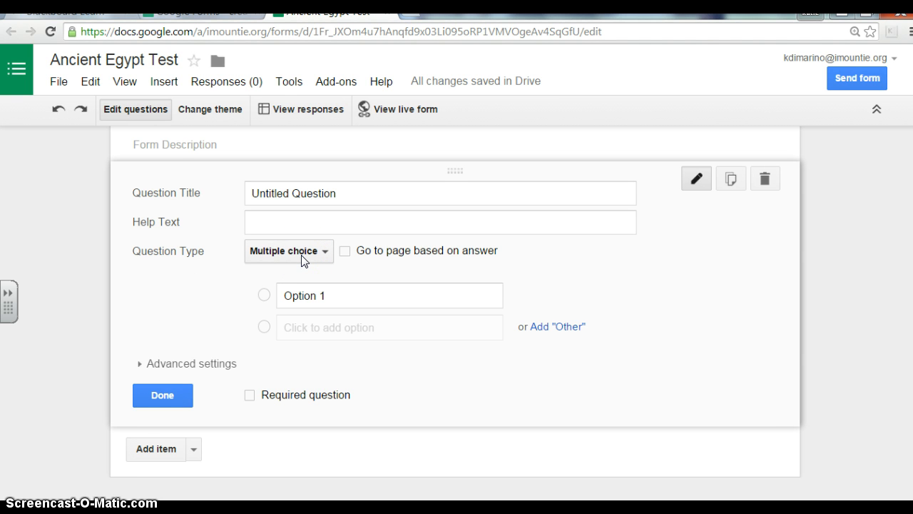
Step: Title the first question 'What is the process Ancient Egyptians used to preserve bodies?'
{"action": "left_click", "coordinate": [379, 190]}
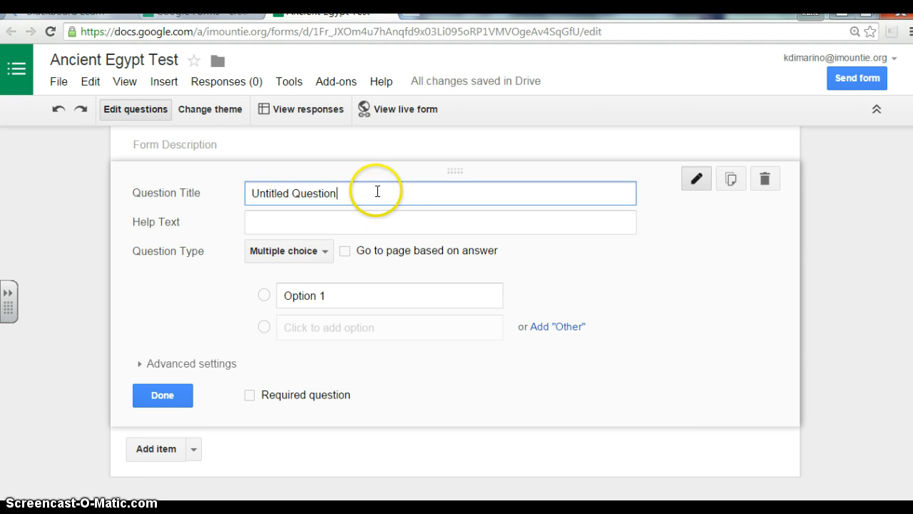
{"action": "left_click_drag", "start_coordinate": [379, 190], "coordinate": [193, 204]}
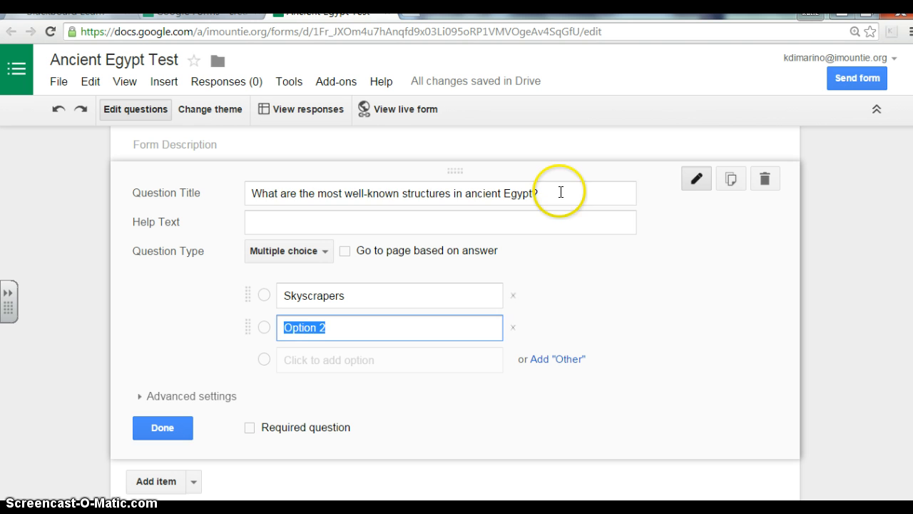
{"action": "left_click_drag", "start_coordinate": [560, 193], "coordinate": [242, 207]}
{"action": "key", "text": "BackSpace"}
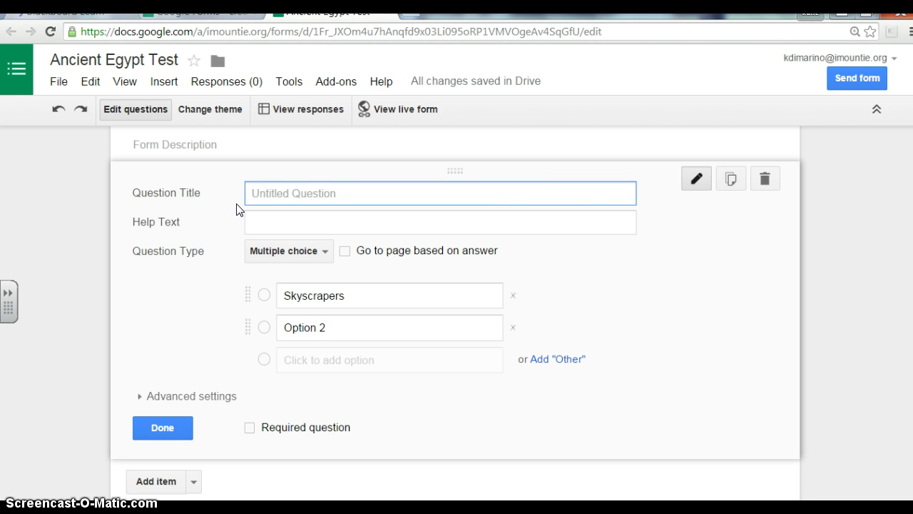
{"action": "type", "text": "What is t"}
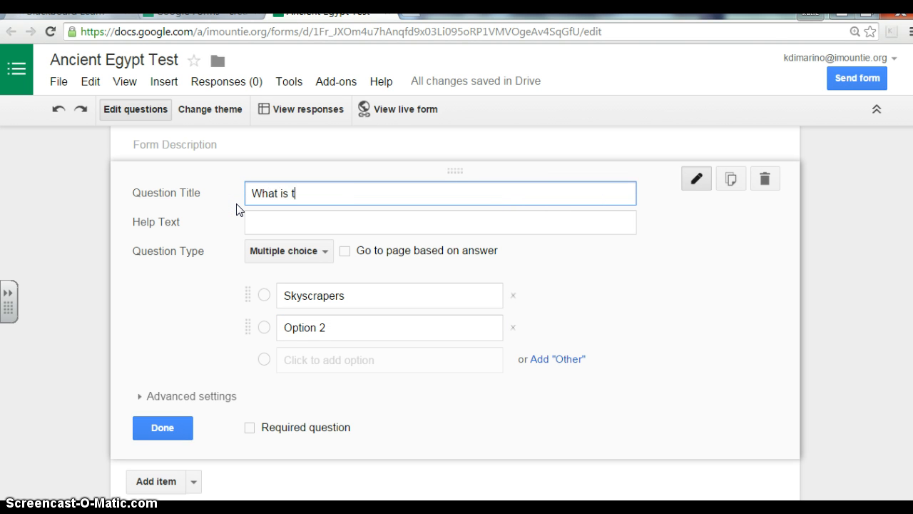
{"action": "type", "text": "he process Ancien"}
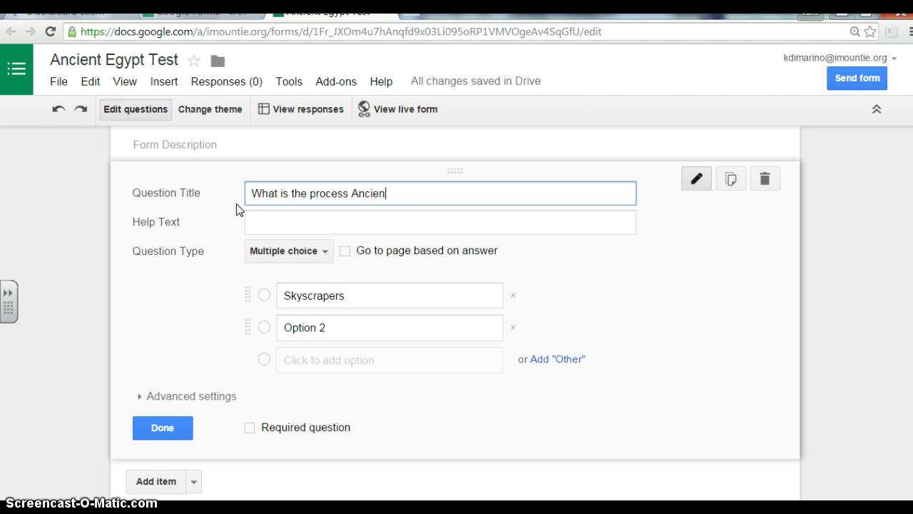
{"action": "type", "text": "t Egyptians used to prese"}
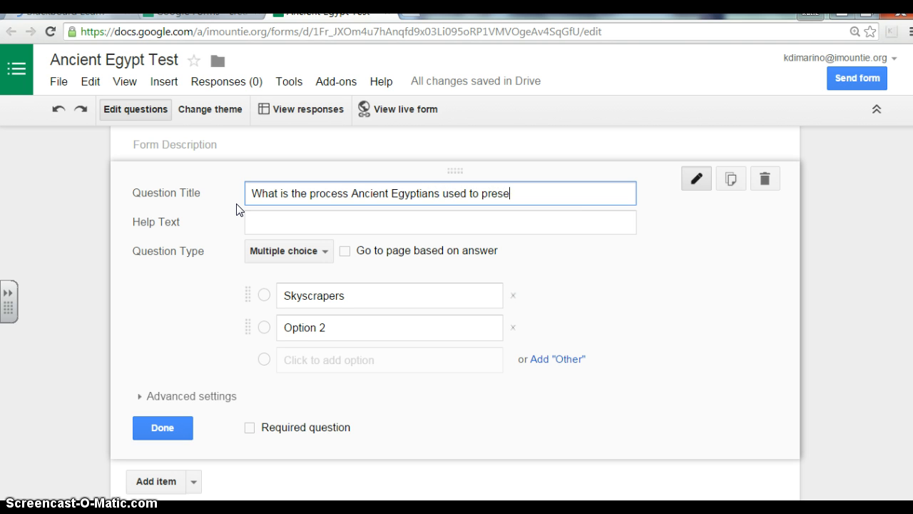
{"action": "type", "text": "rve bodies?"}
Step: Give the question the answer choices Cremating, Embalming and Burial, and finish editing it
{"action": "left_click", "coordinate": [363, 295]}
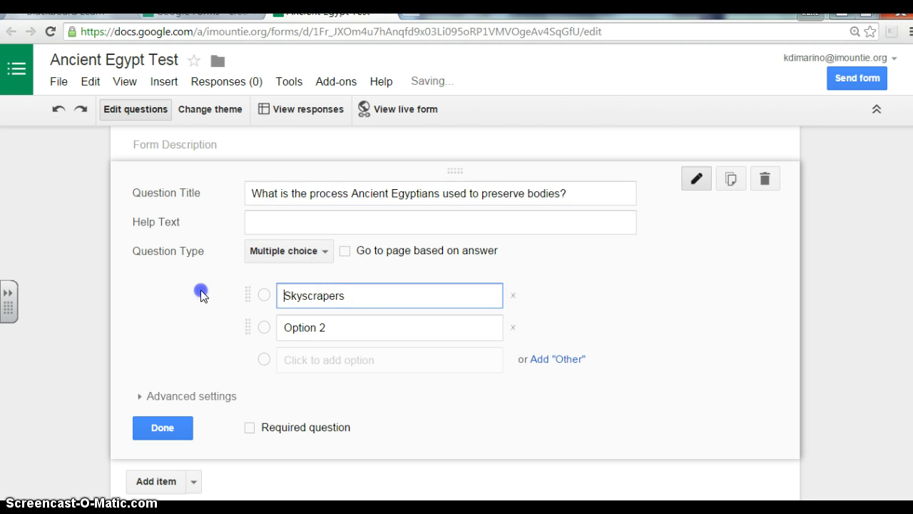
{"action": "left_click_drag", "start_coordinate": [280, 303], "coordinate": [363, 307]}
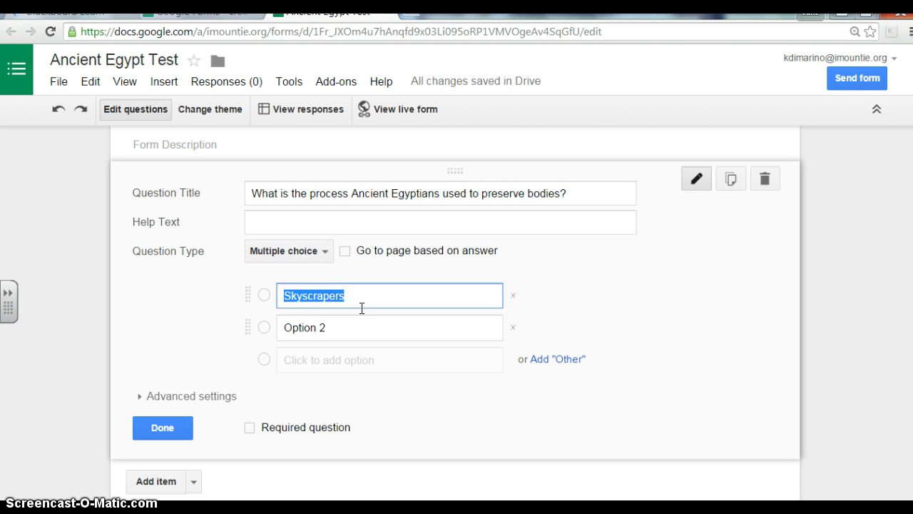
{"action": "type", "text": "Crea"}
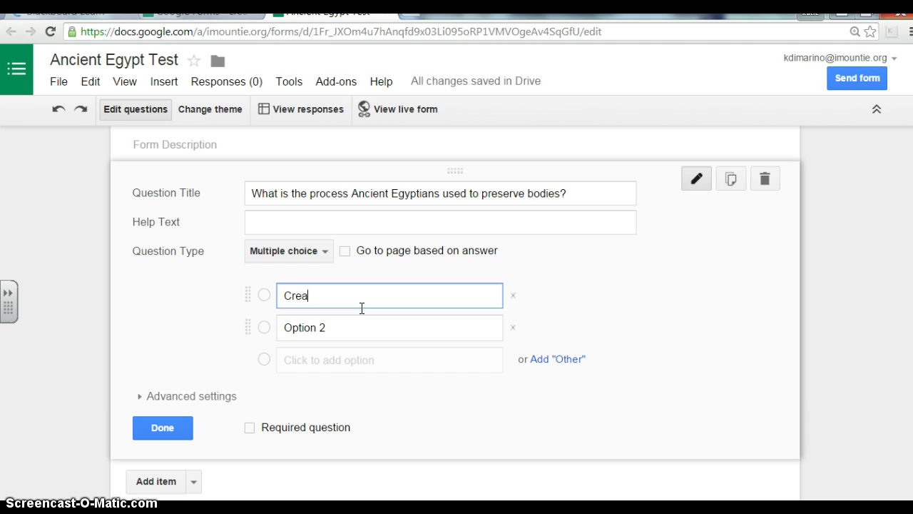
{"action": "type", "text": "mating"}
{"action": "key", "text": "BackSpace"}
{"action": "key", "text": "BackSpace"}
{"action": "key", "text": "BackSpace"}
{"action": "key", "text": "BackSpace"}
{"action": "key", "text": "BackSpace"}
{"action": "key", "text": "BackSpace"}
{"action": "key", "text": "BackSpace"}
{"action": "type", "text": "mating"}
{"action": "left_click", "coordinate": [349, 328]}
{"action": "type", "text": "Emba"}
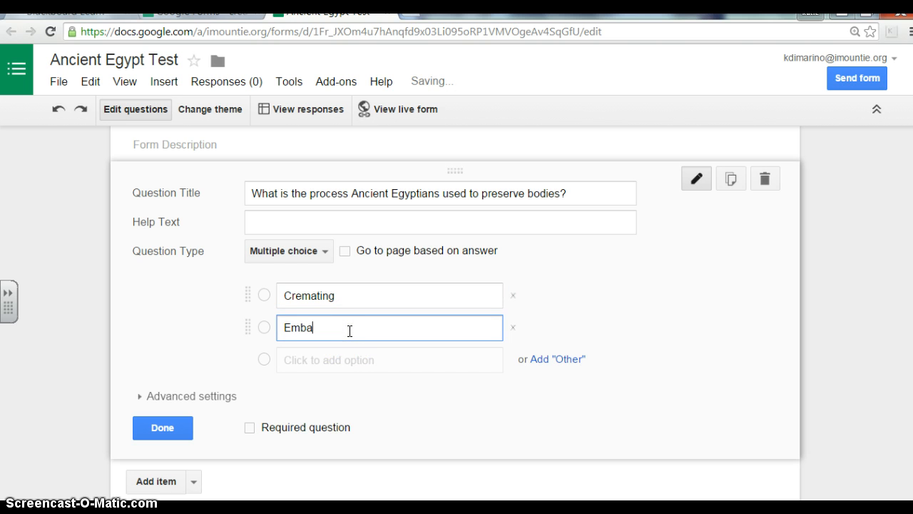
{"action": "type", "text": "lming"}
{"action": "left_click", "coordinate": [359, 361]}
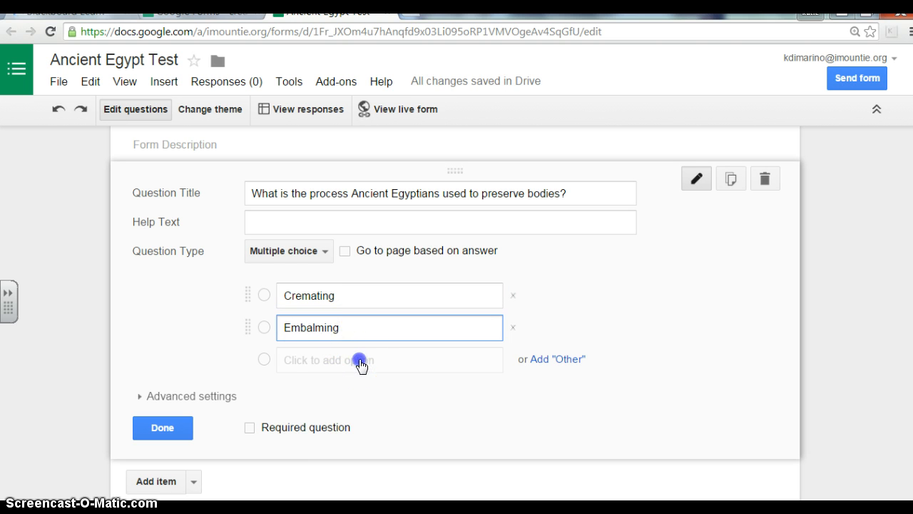
{"action": "type", "text": "Bur"}
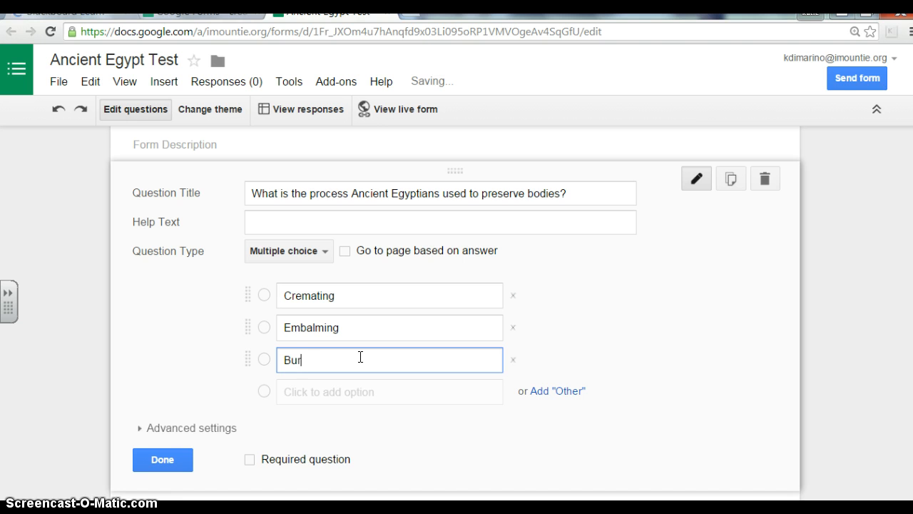
{"action": "type", "text": "ial"}
{"action": "left_click", "coordinate": [744, 291]}
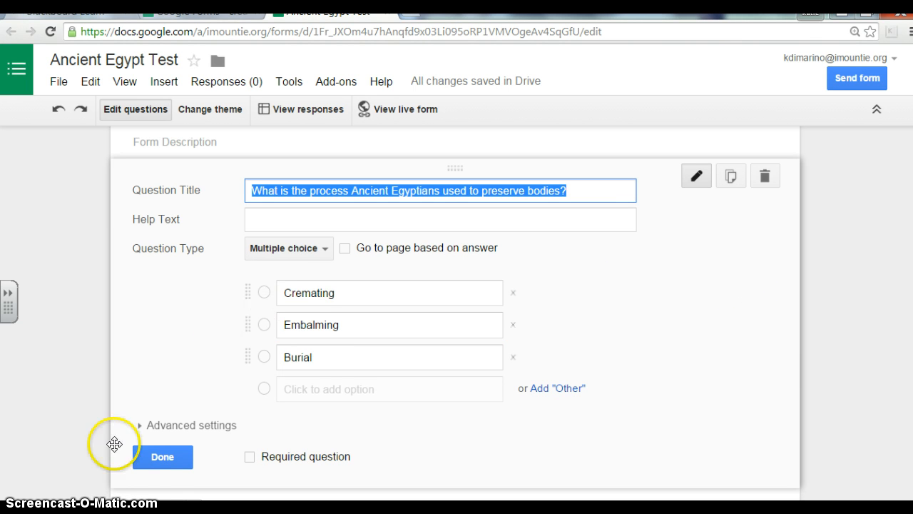
{"action": "left_click", "coordinate": [161, 457]}
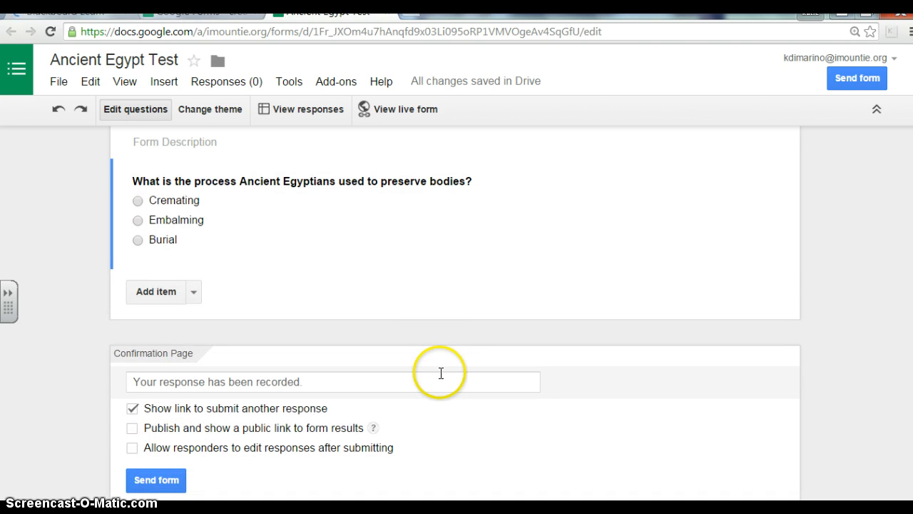
Step: Add a required Text question 'What is the name of the famous river flowing through Egypt?'
{"action": "left_click", "coordinate": [192, 294]}
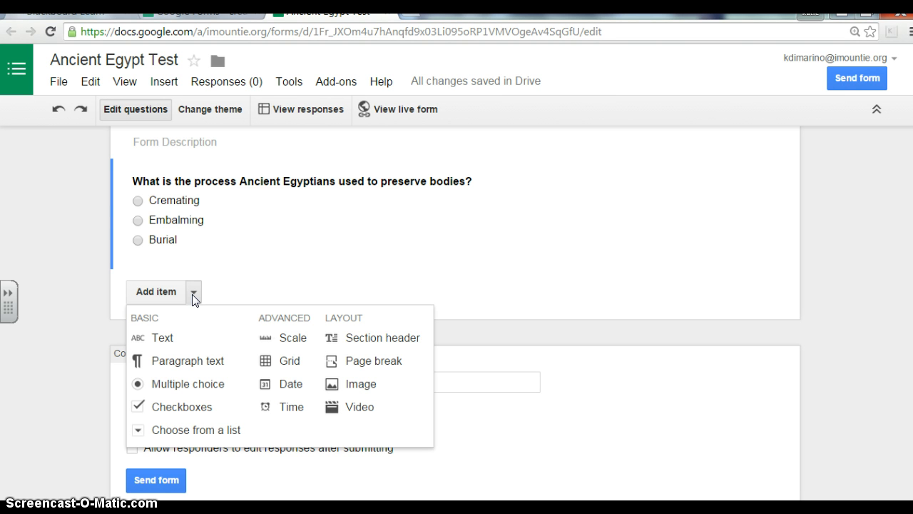
{"action": "left_click", "coordinate": [163, 337]}
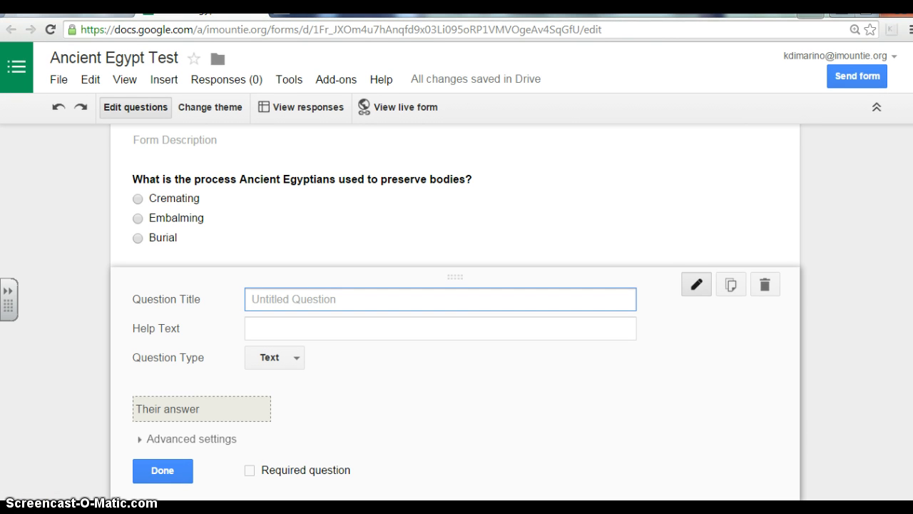
{"action": "type", "text": "What is the na"}
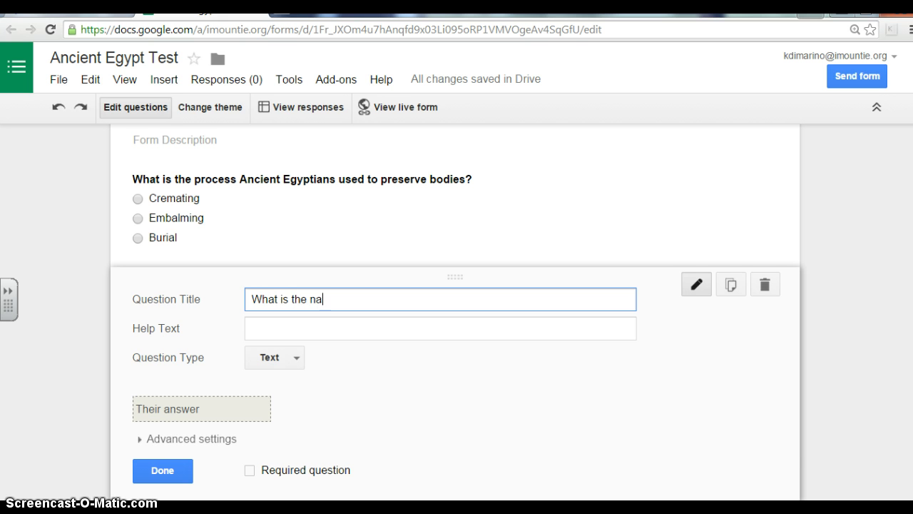
{"action": "type", "text": "me of the famous"}
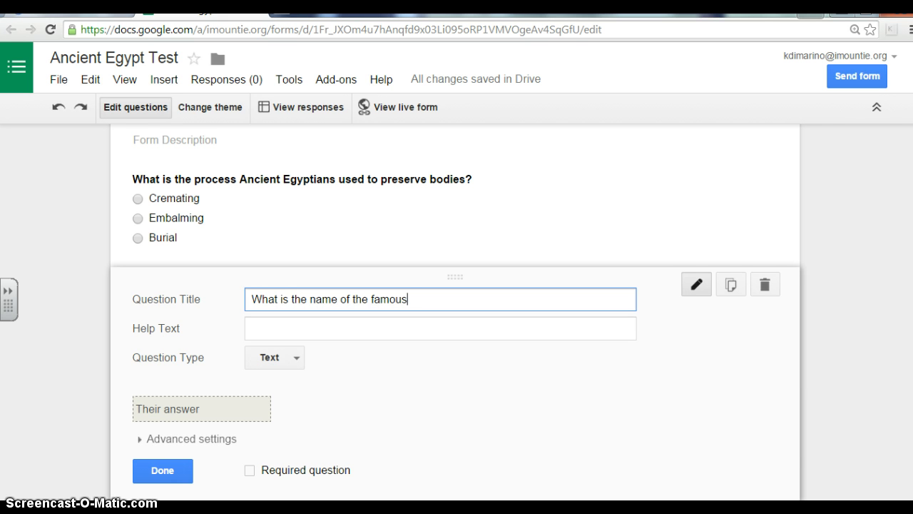
{"action": "type", "text": " river"}
{"action": "type", "text": "flowing through Egypt?"}
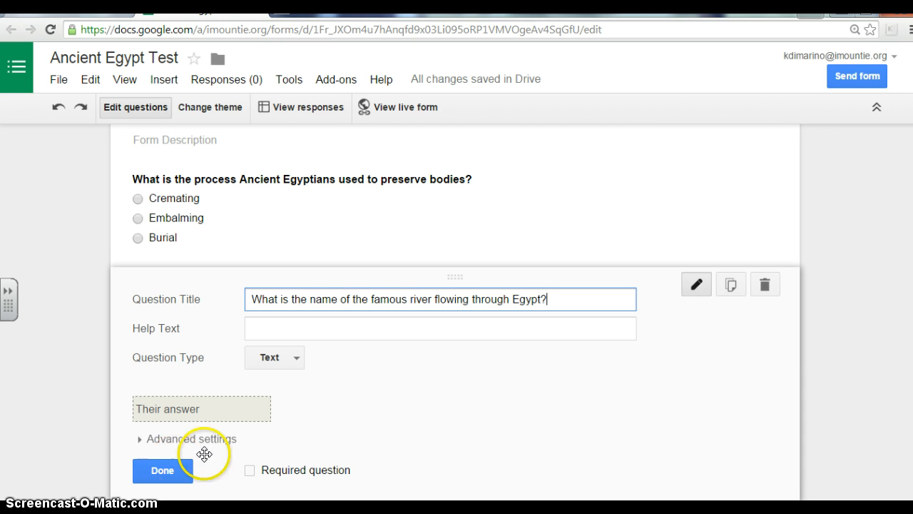
{"action": "left_click", "coordinate": [187, 410]}
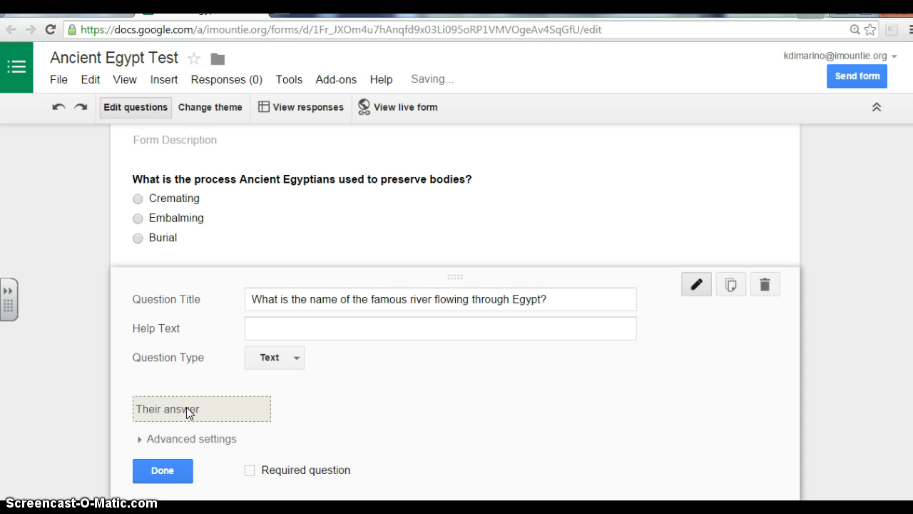
{"action": "left_click", "coordinate": [183, 432]}
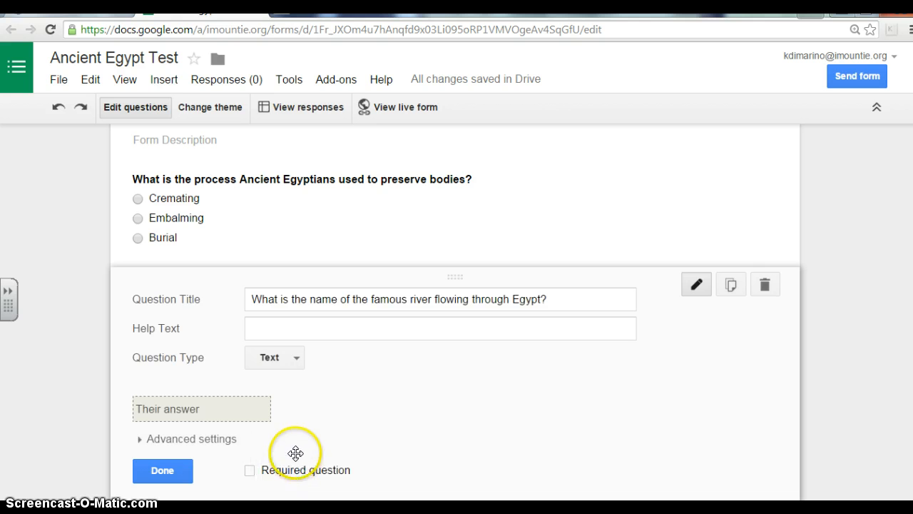
{"action": "left_click", "coordinate": [250, 471]}
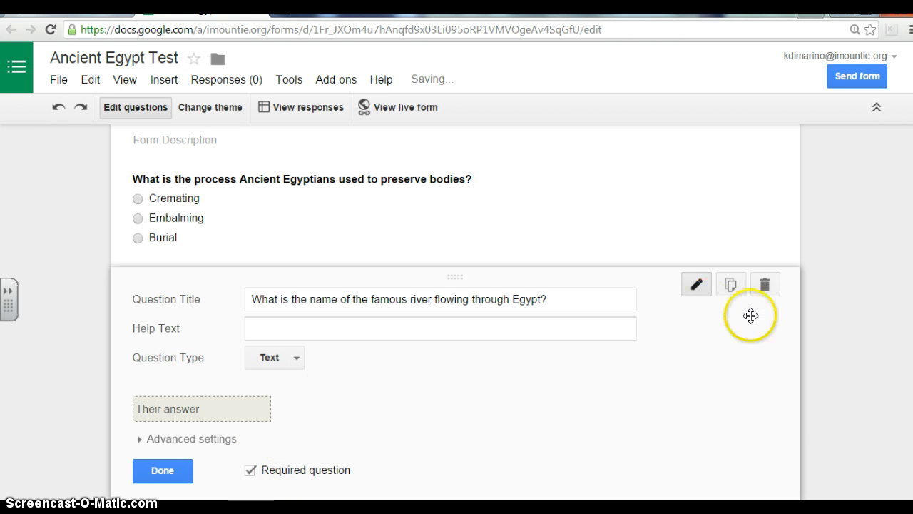
{"action": "scroll", "coordinate": [585, 279], "scroll_direction": "up", "scroll_amount": 2}
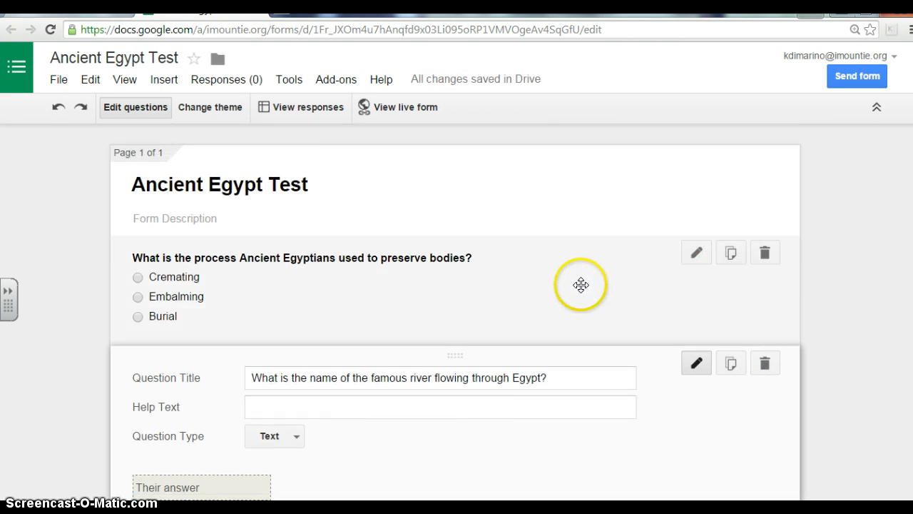
Step: Make the body-preservation question required
{"action": "left_click", "coordinate": [581, 285]}
{"action": "left_click_drag", "start_coordinate": [911, 246], "coordinate": [899, 331]}
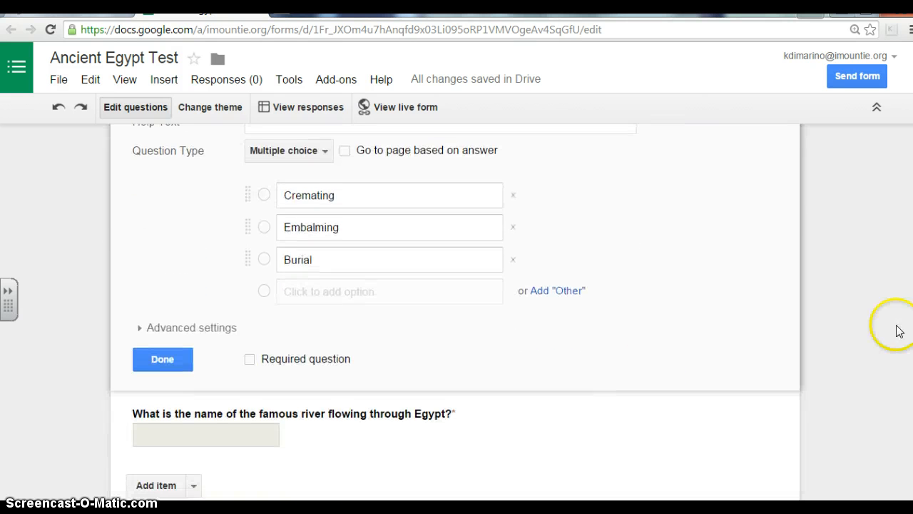
{"action": "left_click", "coordinate": [251, 361]}
{"action": "middle_click", "coordinate": [723, 367]}
{"action": "scroll", "coordinate": [723, 366], "scroll_direction": "down", "scroll_amount": 2}
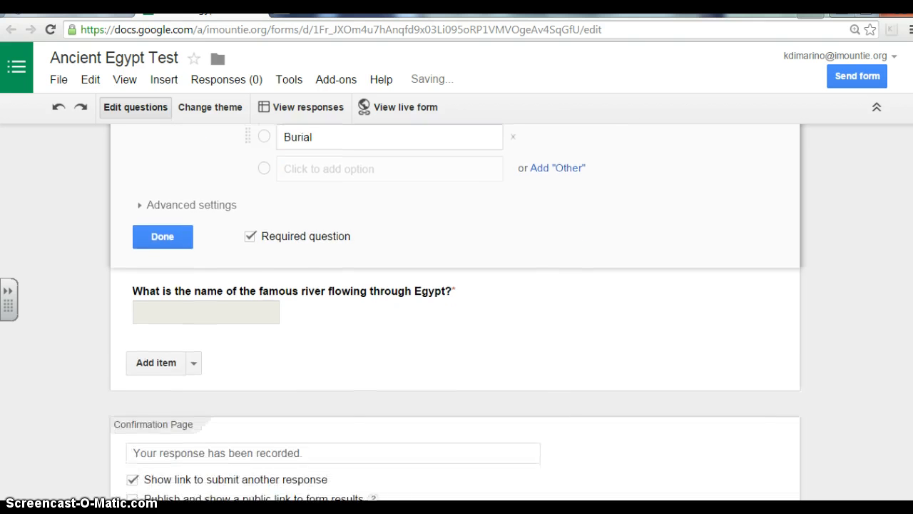
{"action": "left_click_drag", "start_coordinate": [911, 341], "coordinate": [911, 337]}
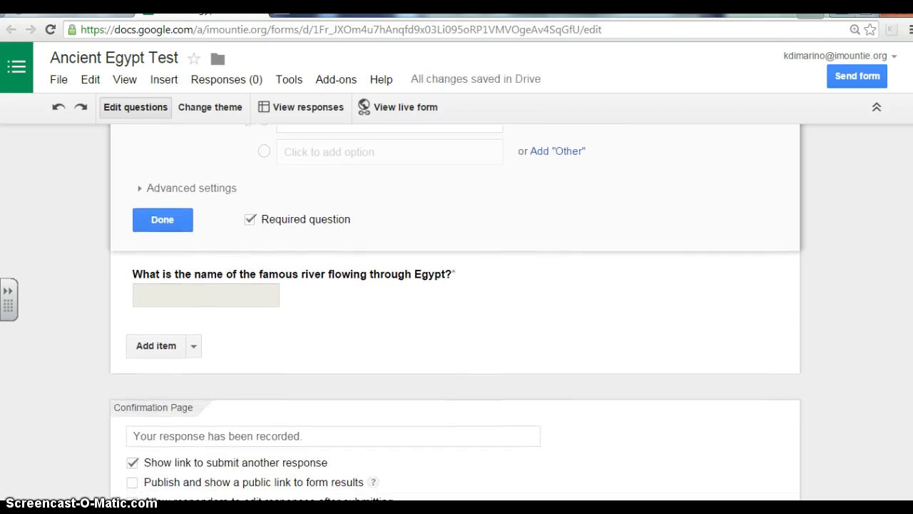
{"action": "left_click", "coordinate": [154, 227]}
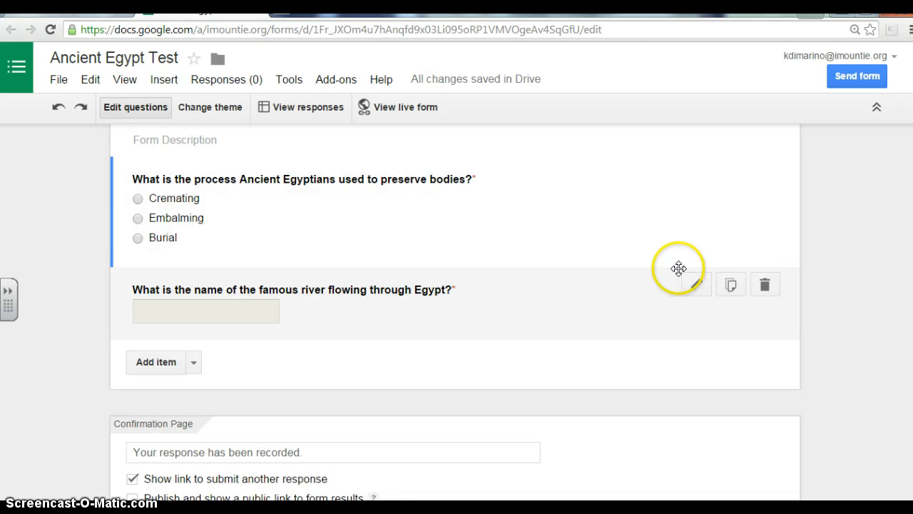
Step: Prefix the two question titles with '1.' and '2.'
{"action": "scroll", "coordinate": [798, 294], "scroll_direction": "up", "scroll_amount": 1}
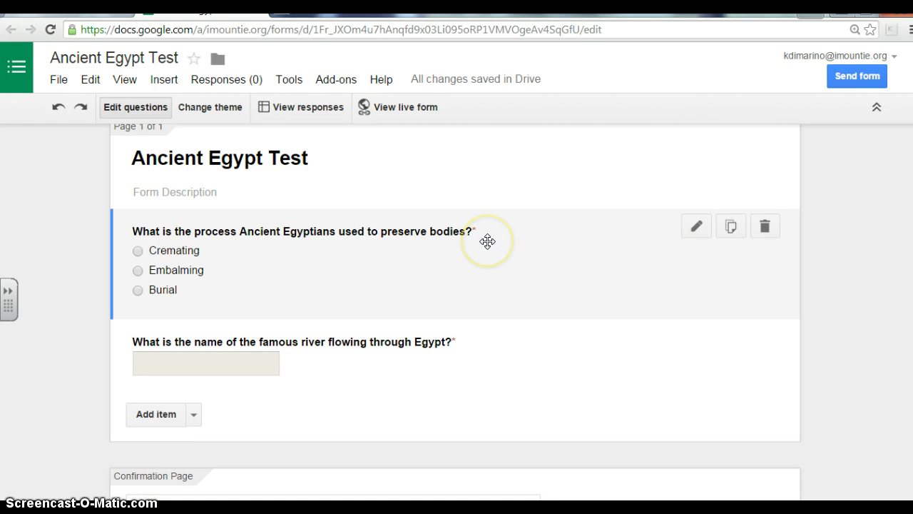
{"action": "left_click", "coordinate": [349, 271]}
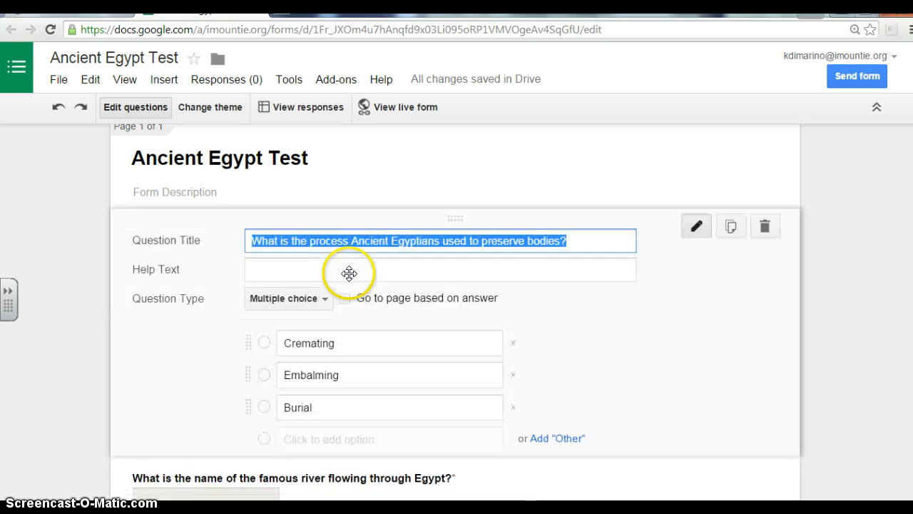
{"action": "left_click", "coordinate": [252, 241]}
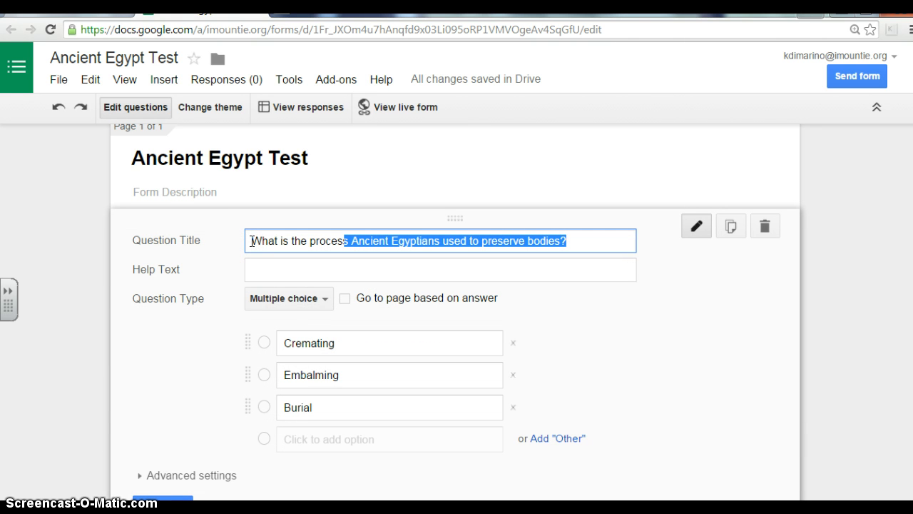
{"action": "left_click", "coordinate": [361, 240]}
{"action": "left_click", "coordinate": [247, 241]}
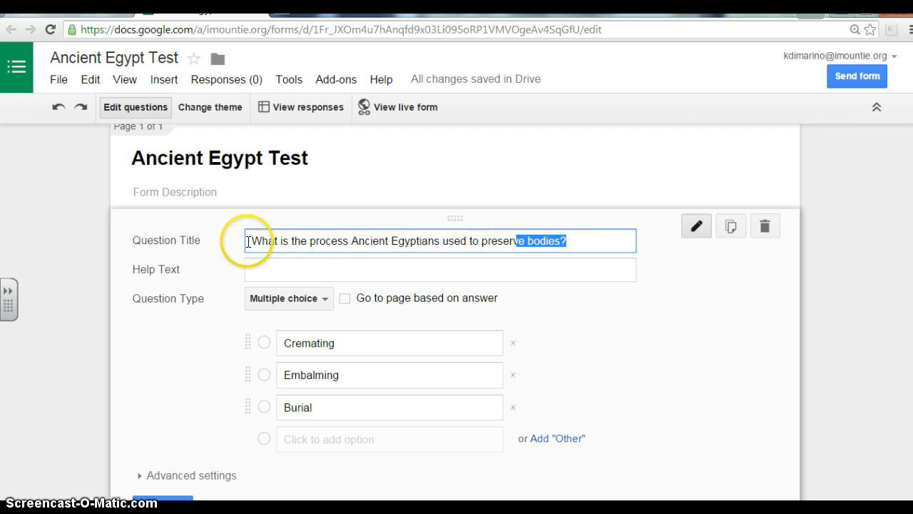
{"action": "type", "text": "1."}
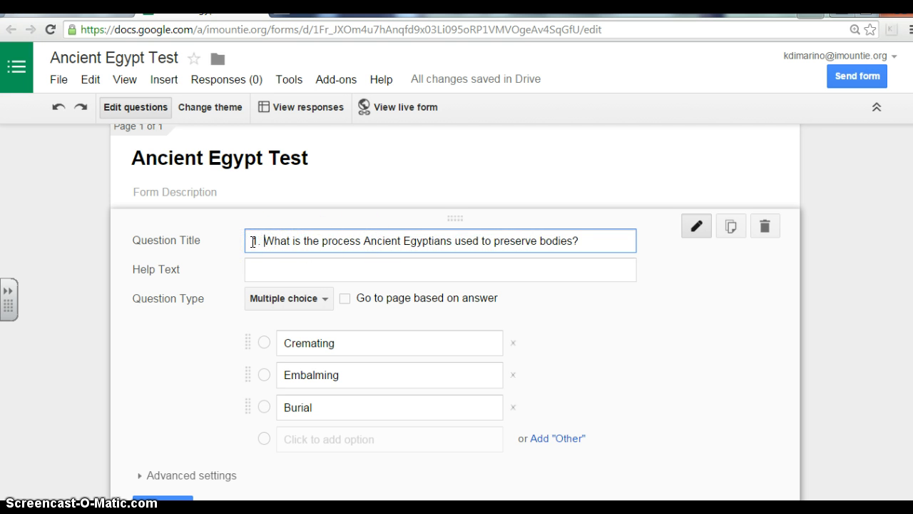
{"action": "left_click", "coordinate": [690, 261]}
{"action": "left_click", "coordinate": [852, 348]}
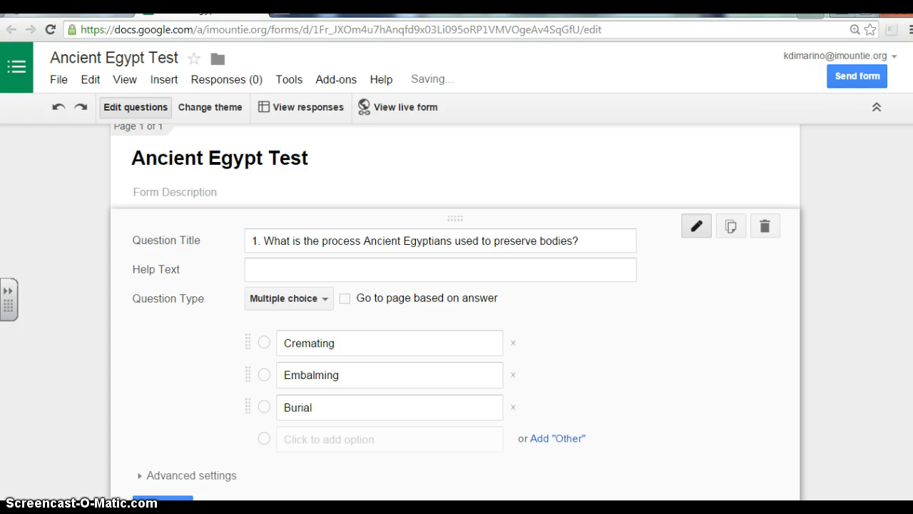
{"action": "scroll", "coordinate": [851, 343], "scroll_direction": "down", "scroll_amount": 1}
{"action": "left_click", "coordinate": [175, 415]}
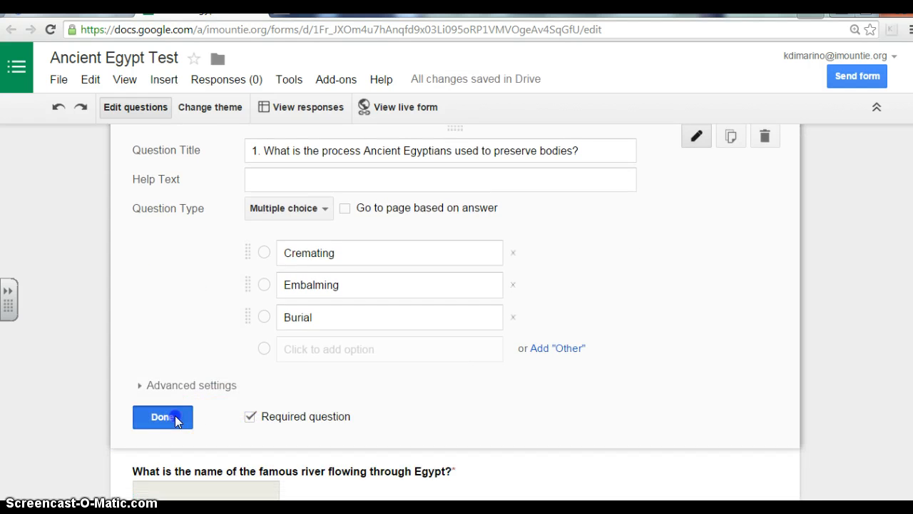
{"action": "left_click", "coordinate": [245, 287]}
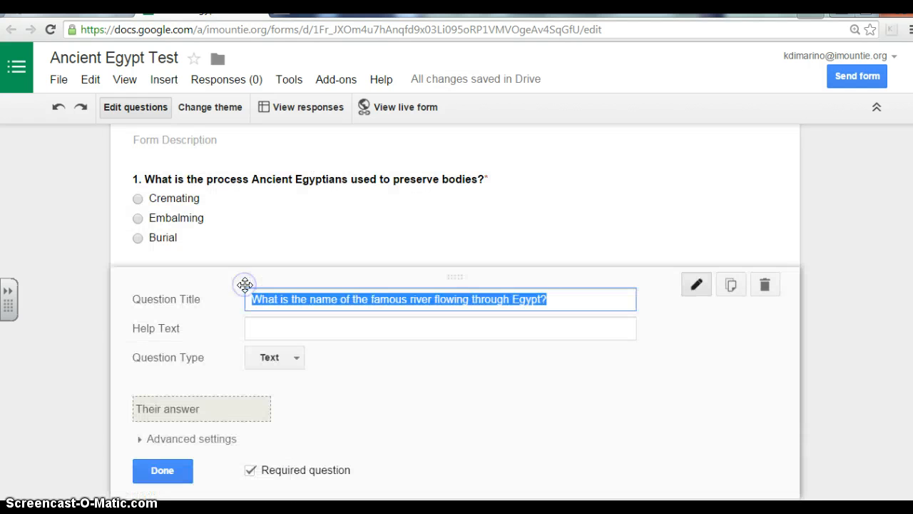
{"action": "left_click", "coordinate": [261, 300]}
{"action": "left_click", "coordinate": [251, 299]}
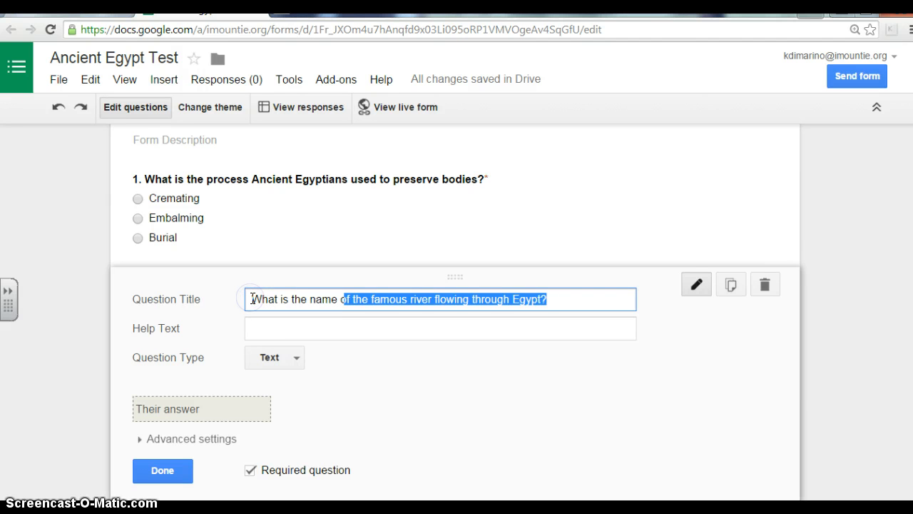
{"action": "type", "text": "2."}
{"action": "left_click", "coordinate": [155, 470]}
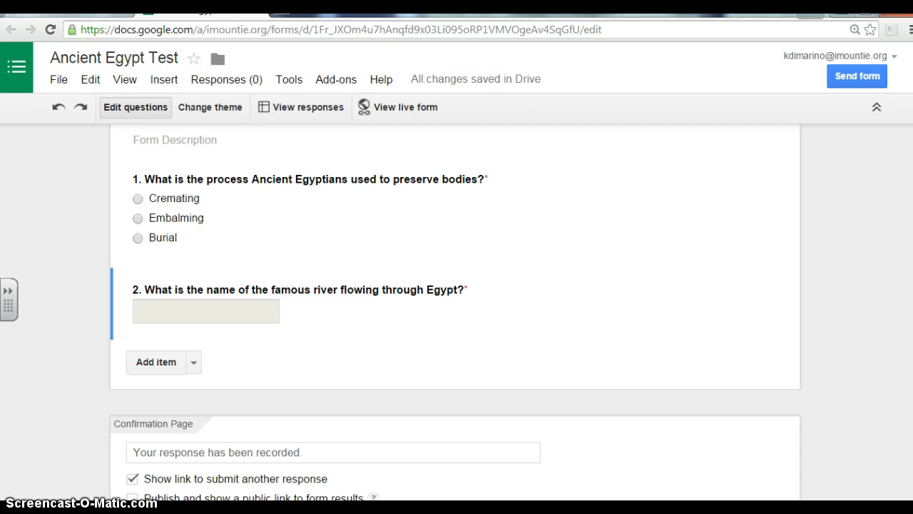
Step: Insert a page break after question 2 and clear its 'Untitled Page' title
{"action": "scroll", "coordinate": [456, 312], "scroll_direction": "up", "scroll_amount": 2}
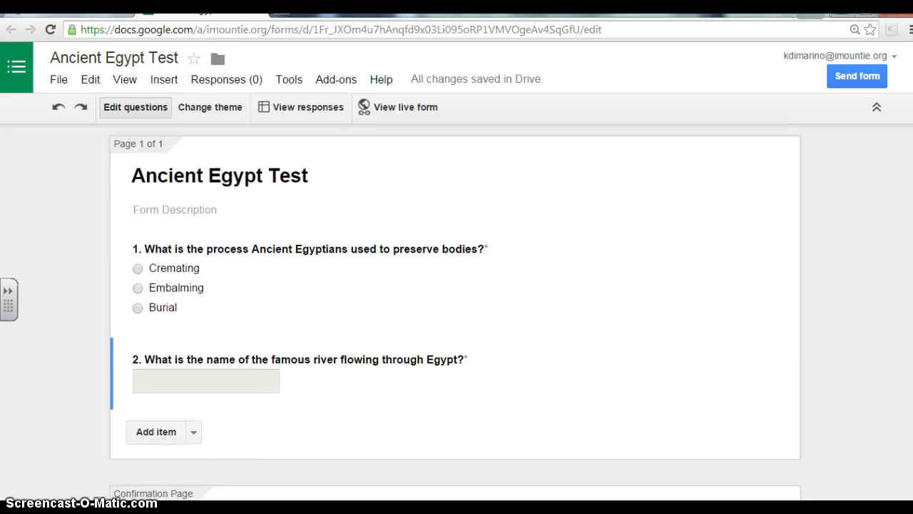
{"action": "scroll", "coordinate": [456, 312], "scroll_direction": "down", "scroll_amount": 1}
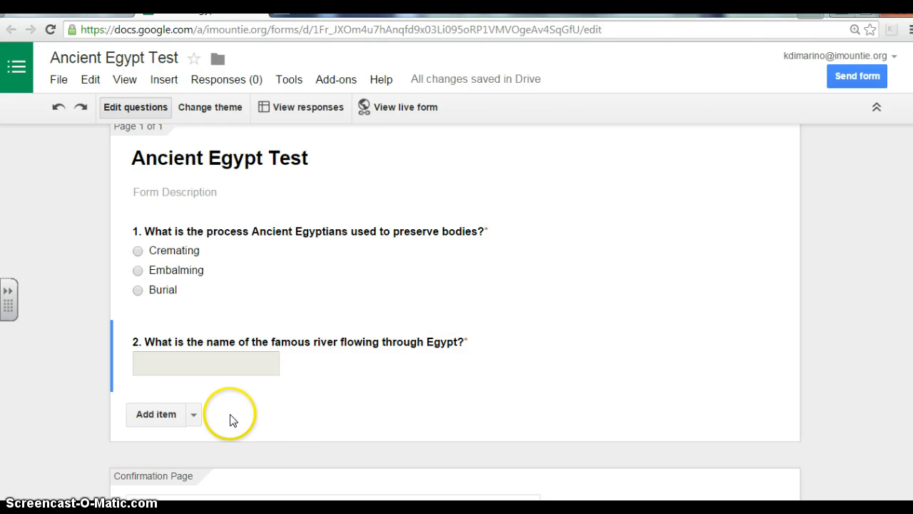
{"action": "left_click", "coordinate": [192, 417]}
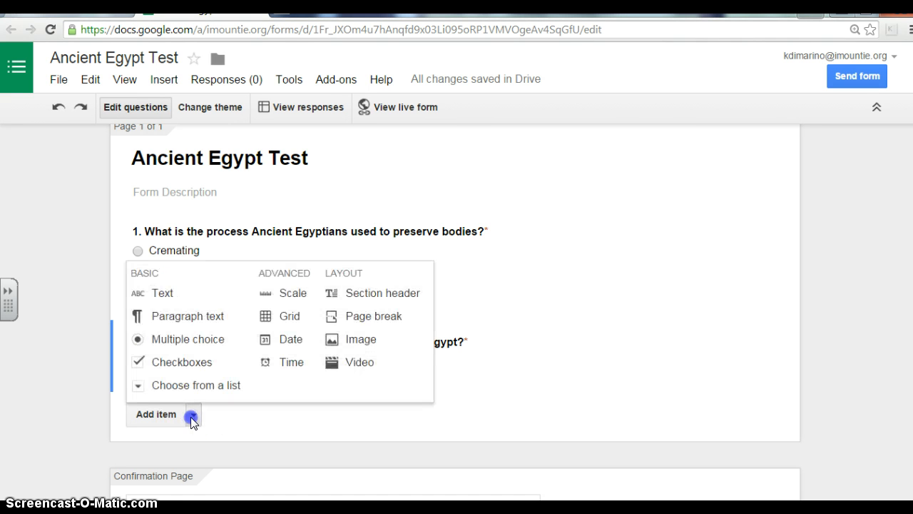
{"action": "left_click", "coordinate": [359, 318]}
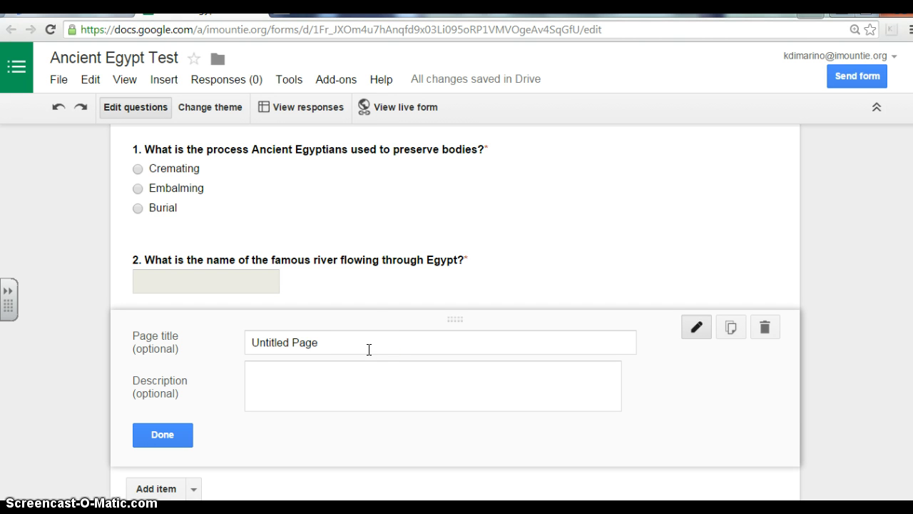
{"action": "left_click_drag", "start_coordinate": [369, 349], "coordinate": [248, 349]}
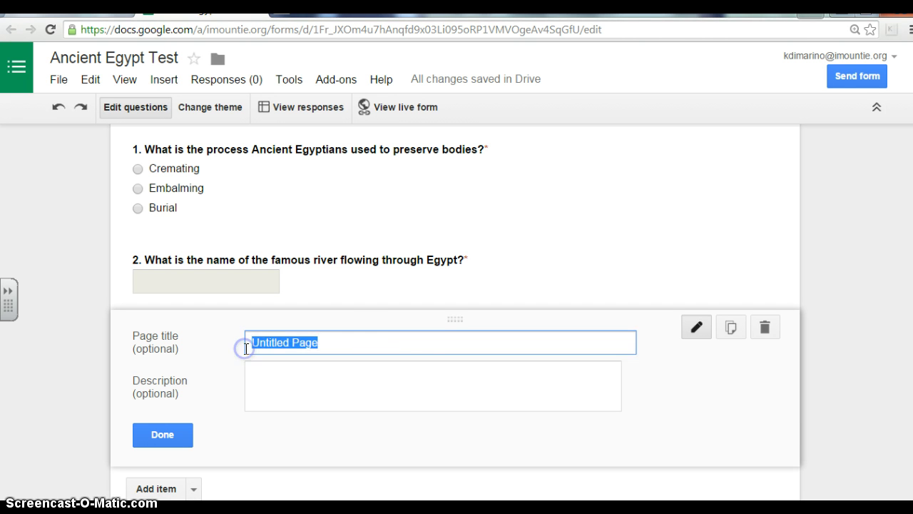
{"action": "key", "text": "BackSpace"}
{"action": "left_click", "coordinate": [163, 435]}
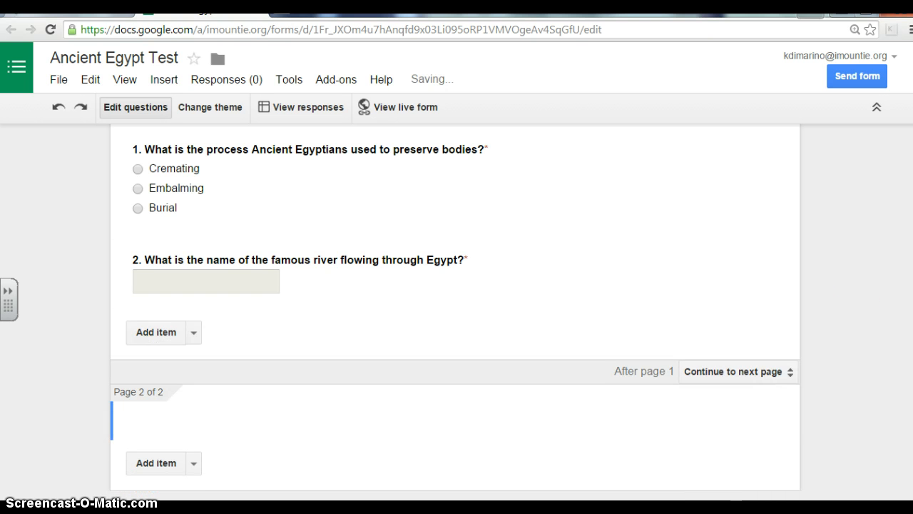
{"action": "scroll", "coordinate": [456, 313], "scroll_direction": "down", "scroll_amount": 1}
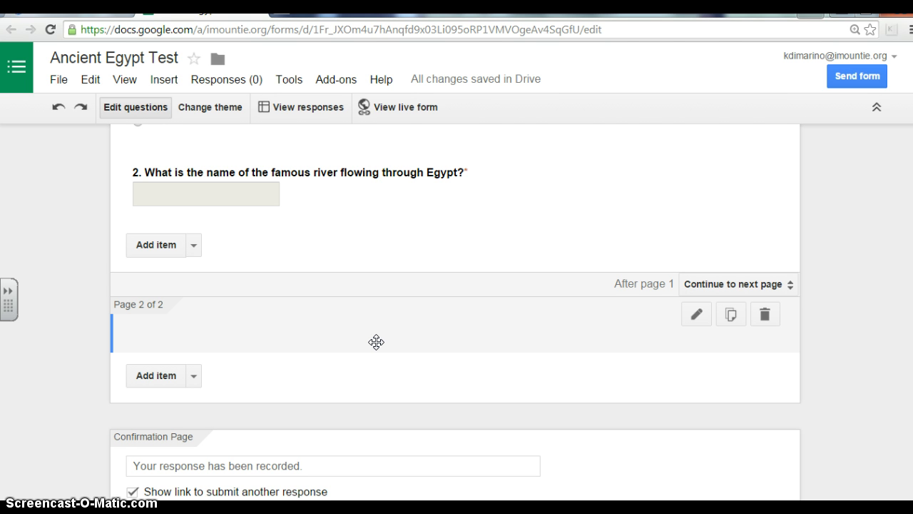
{"action": "left_click", "coordinate": [193, 376]}
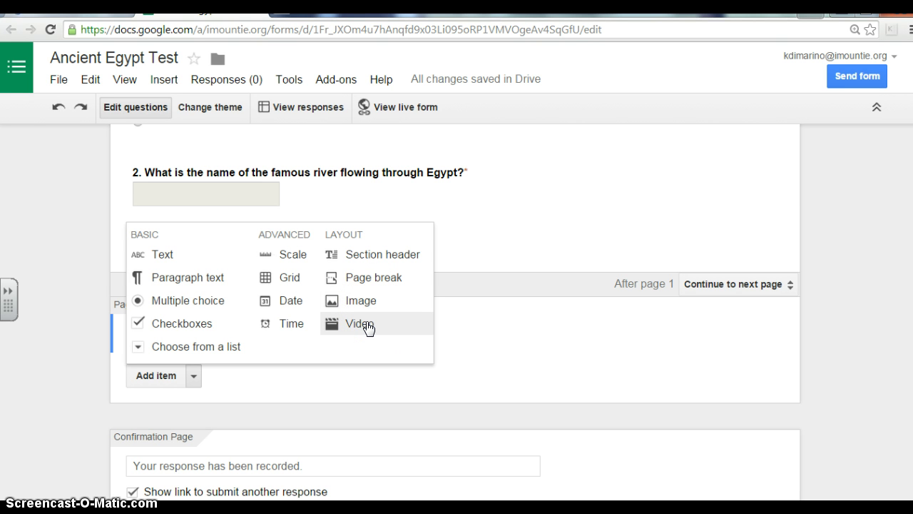
{"action": "left_click", "coordinate": [415, 330]}
{"action": "left_click", "coordinate": [387, 327]}
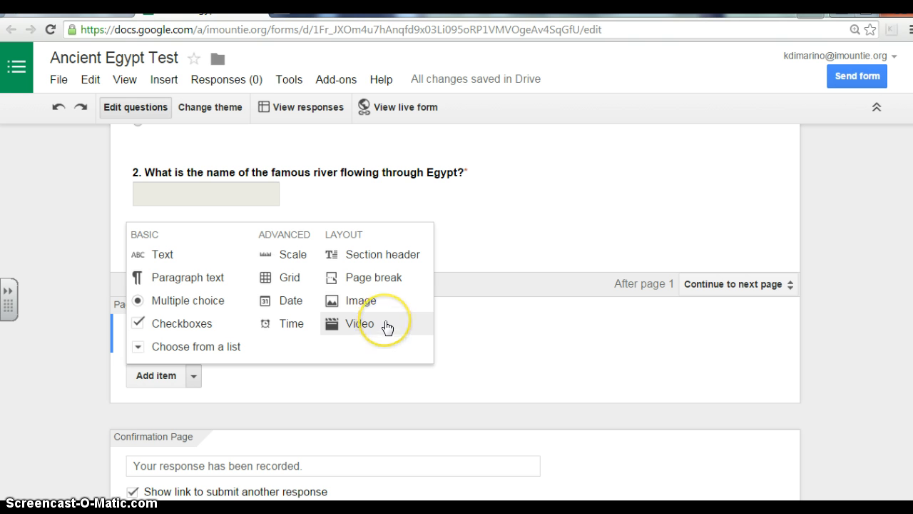
{"action": "left_click", "coordinate": [386, 325]}
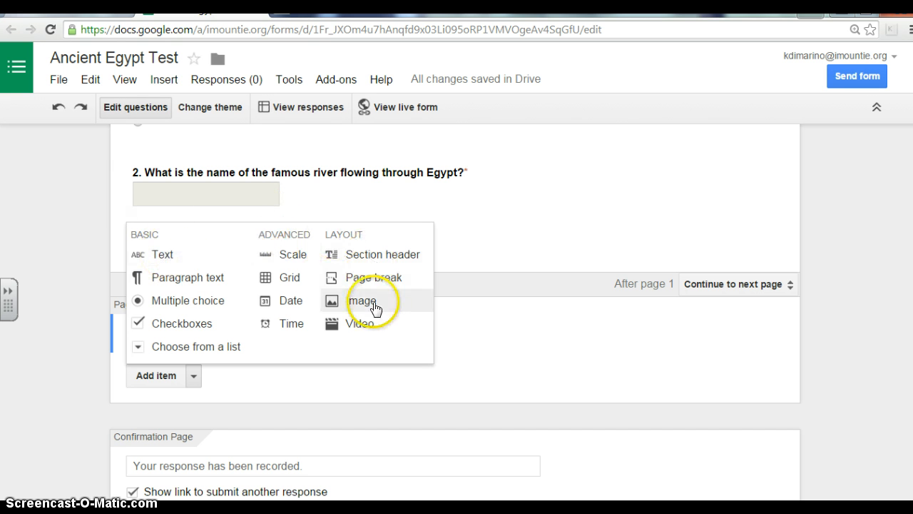
{"action": "left_click", "coordinate": [42, 351]}
{"action": "scroll", "coordinate": [43, 352], "scroll_direction": "up", "scroll_amount": 3}
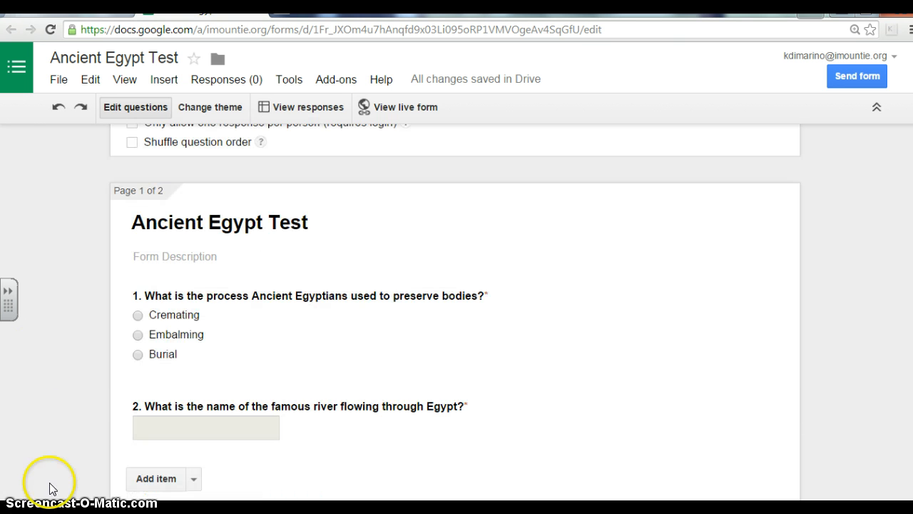
{"action": "scroll", "coordinate": [456, 312], "scroll_direction": "up", "scroll_amount": 2}
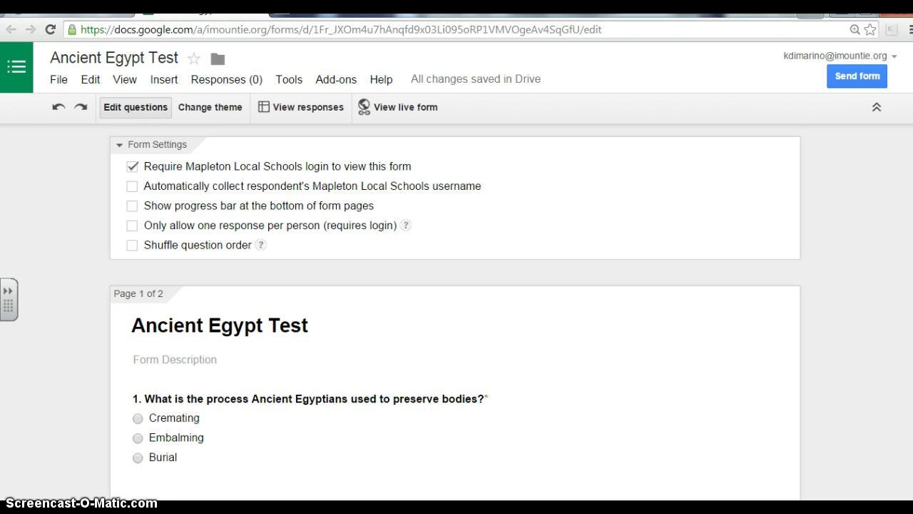
{"action": "scroll", "coordinate": [455, 314], "scroll_direction": "down", "scroll_amount": 1}
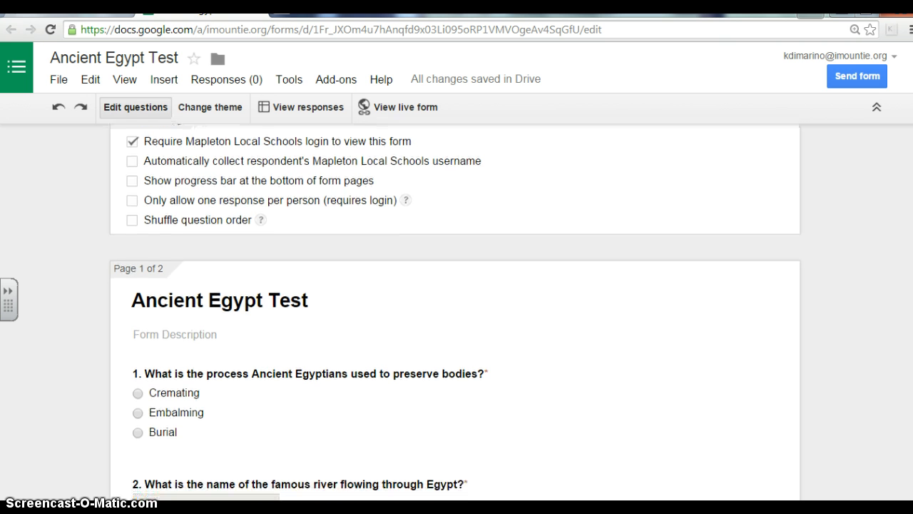
{"action": "scroll", "coordinate": [455, 304], "scroll_direction": "down", "scroll_amount": 3}
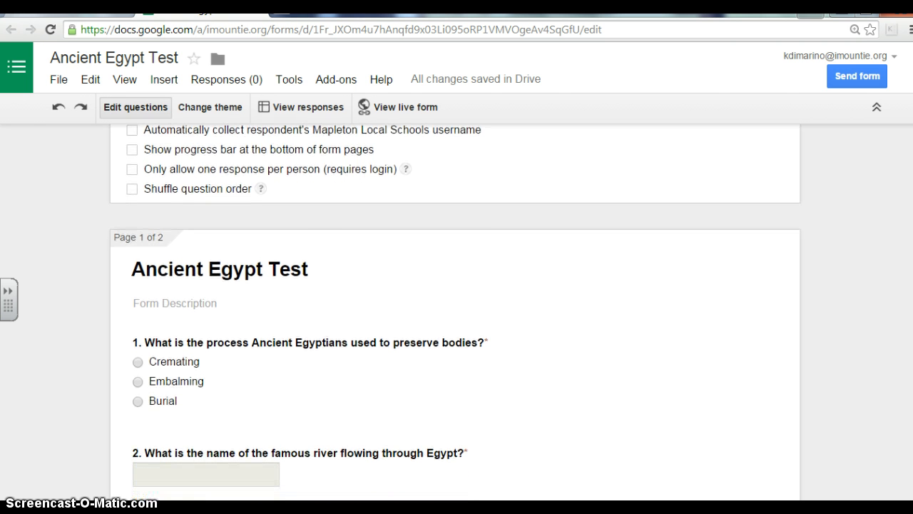
{"action": "scroll", "coordinate": [455, 307], "scroll_direction": "down", "scroll_amount": 1}
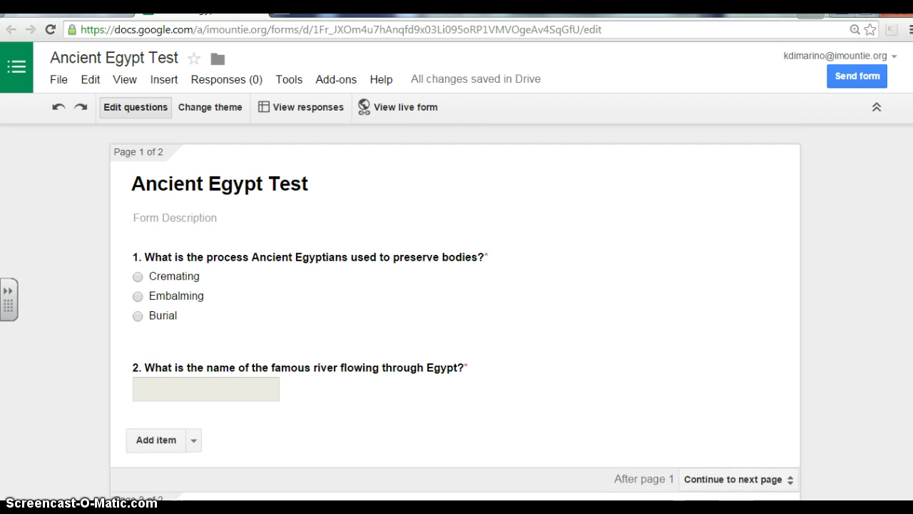
{"action": "scroll", "coordinate": [455, 307], "scroll_direction": "up", "scroll_amount": 1}
{"action": "scroll", "coordinate": [455, 319], "scroll_direction": "down", "scroll_amount": 1}
{"action": "scroll", "coordinate": [455, 319], "scroll_direction": "down", "scroll_amount": 1}
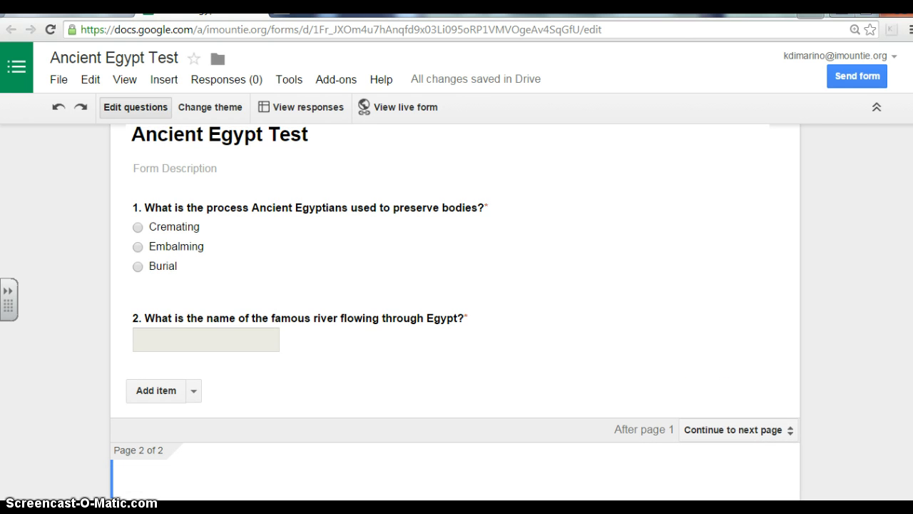
{"action": "scroll", "coordinate": [455, 318], "scroll_direction": "up", "scroll_amount": 2}
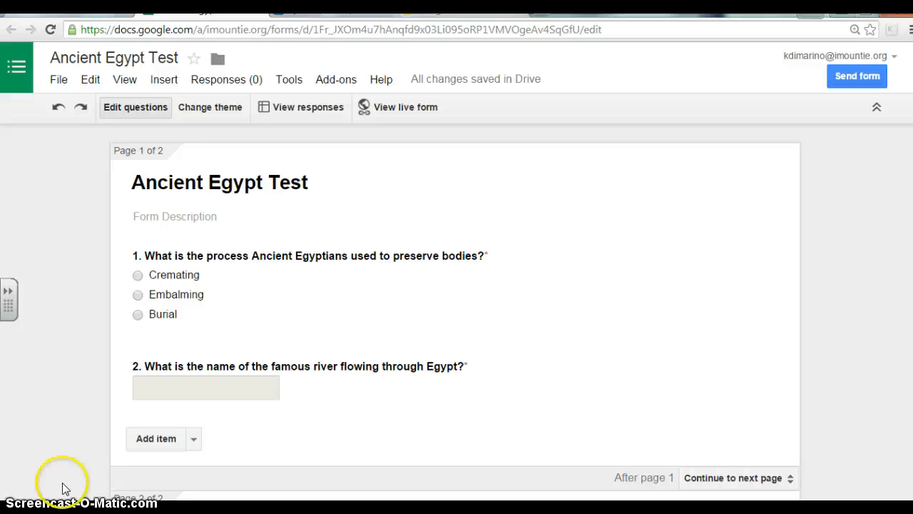
Step: Add a required 'Last Name' text question and move it above question 1
{"action": "left_click", "coordinate": [194, 439]}
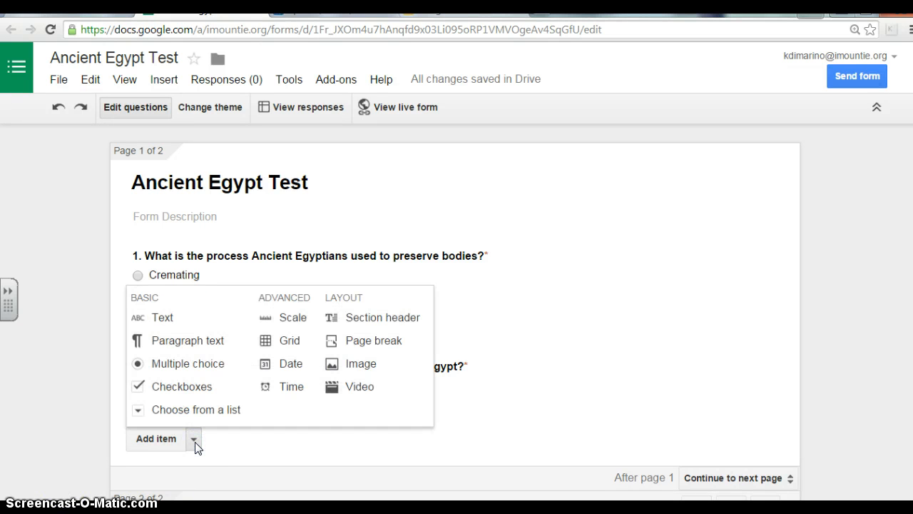
{"action": "left_click", "coordinate": [179, 322]}
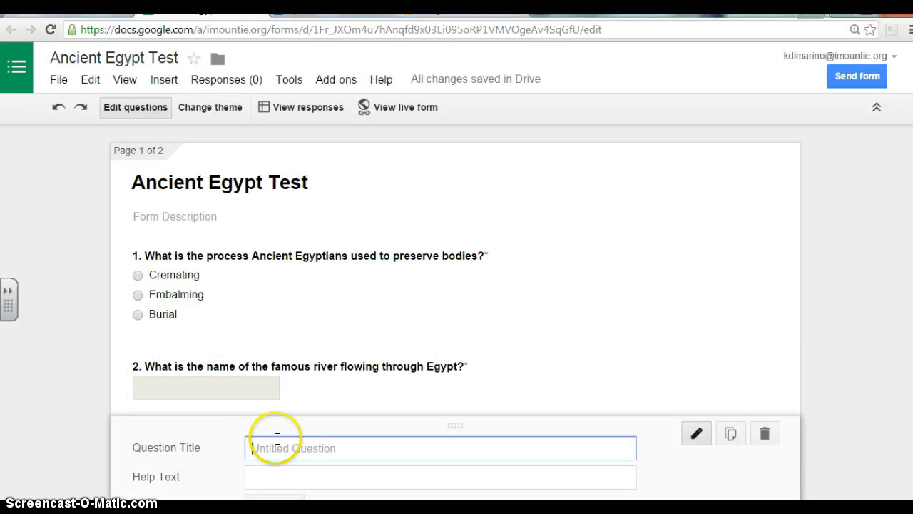
{"action": "type", "text": "Last Name"}
{"action": "left_click_drag", "start_coordinate": [912, 282], "coordinate": [912, 391]}
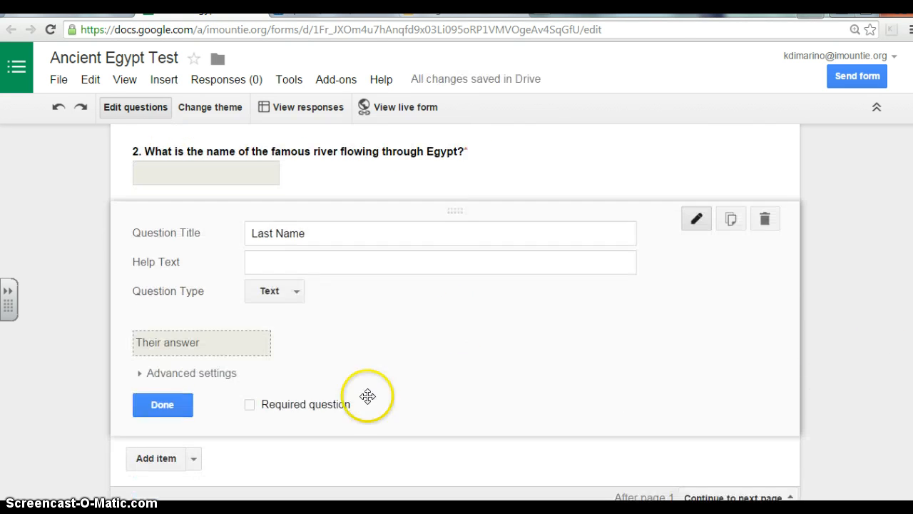
{"action": "left_click", "coordinate": [251, 406]}
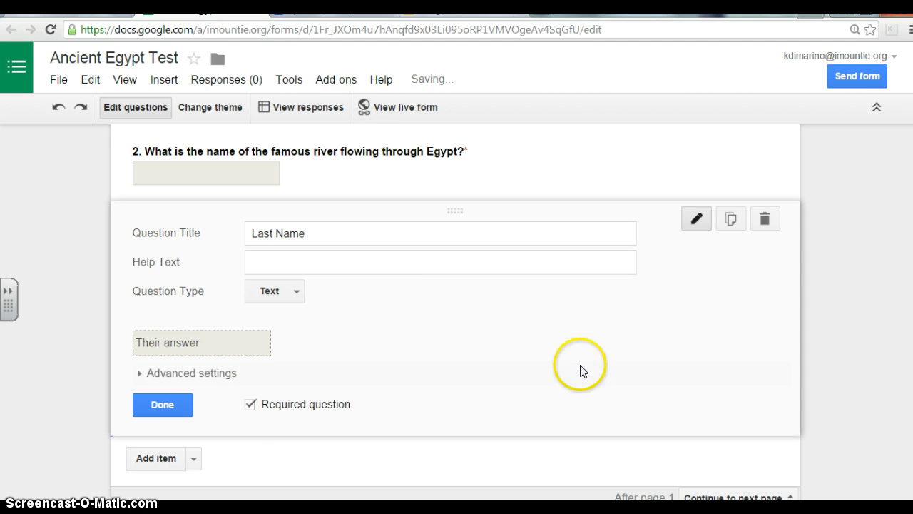
{"action": "left_click", "coordinate": [182, 413]}
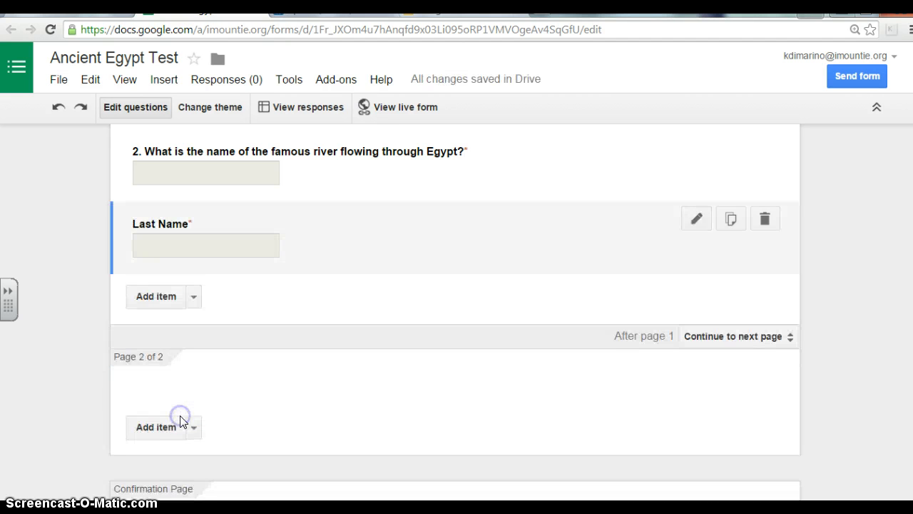
{"action": "left_click", "coordinate": [516, 283]}
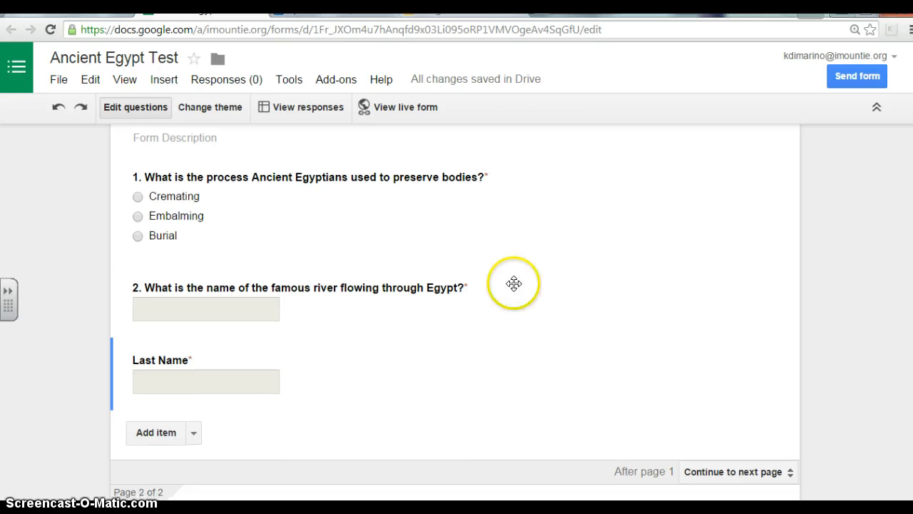
{"action": "left_click", "coordinate": [418, 369]}
{"action": "left_click_drag", "start_coordinate": [420, 369], "coordinate": [430, 396]}
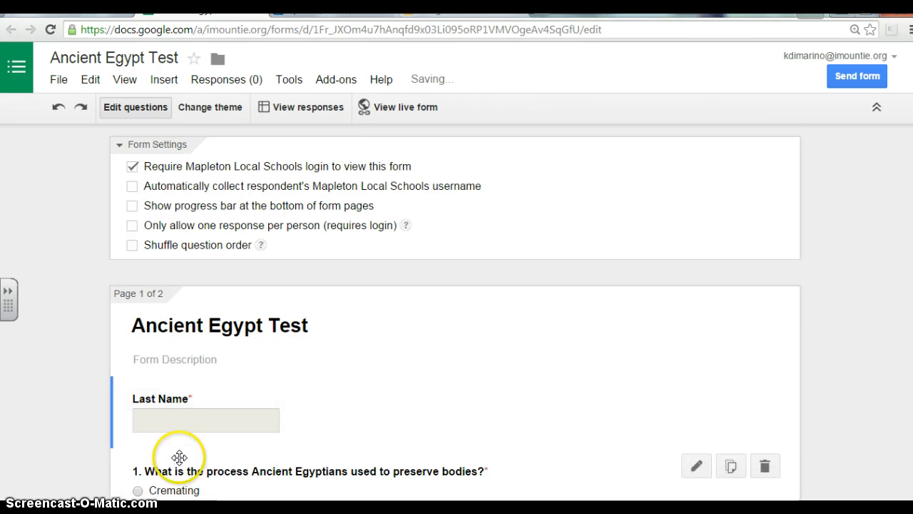
Step: Add a required 'First Name' text question and place it between Last Name and question 1
{"action": "left_click_drag", "start_coordinate": [909, 186], "coordinate": [907, 327]}
{"action": "left_click", "coordinate": [158, 373]}
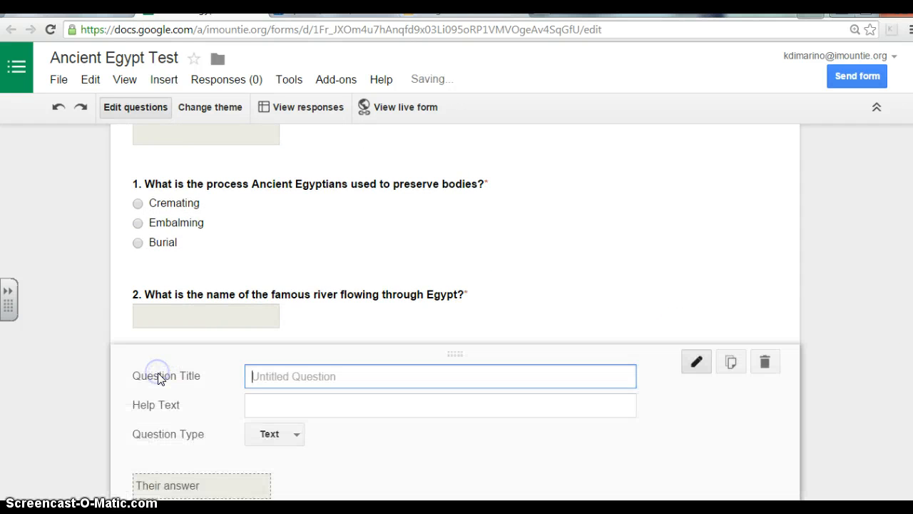
{"action": "type", "text": "Fi"}
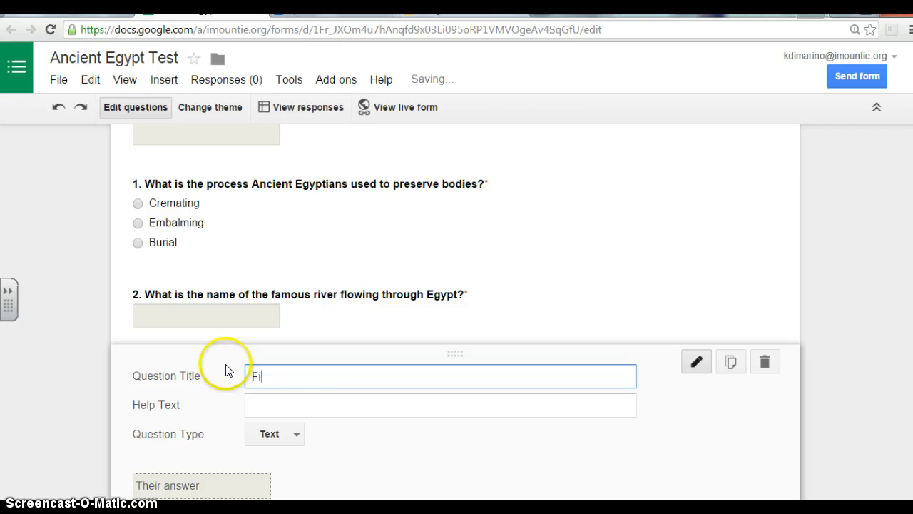
{"action": "type", "text": "rst Name"}
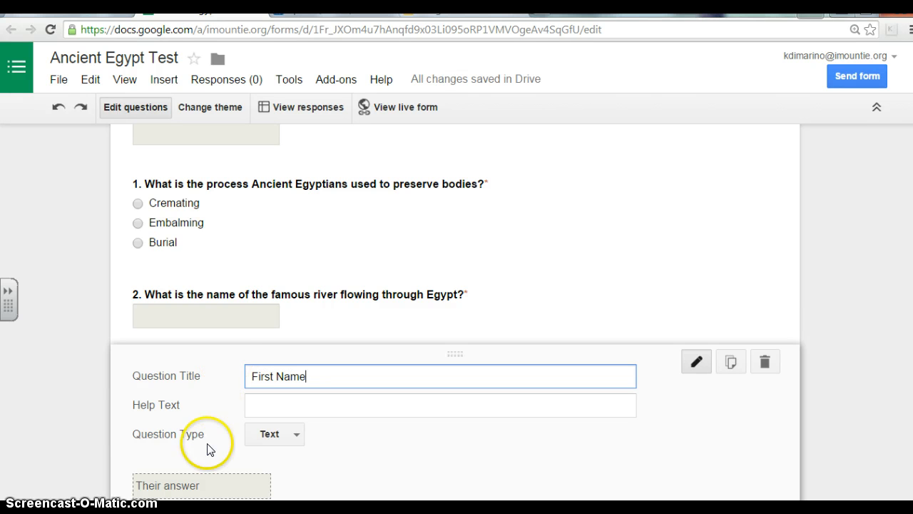
{"action": "scroll", "coordinate": [456, 314], "scroll_direction": "down", "scroll_amount": 3}
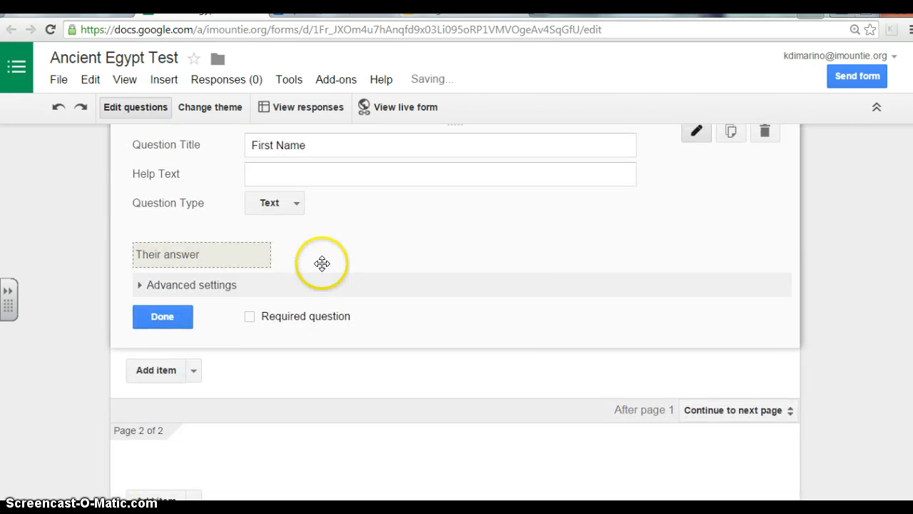
{"action": "left_click", "coordinate": [250, 316]}
{"action": "left_click", "coordinate": [178, 323]}
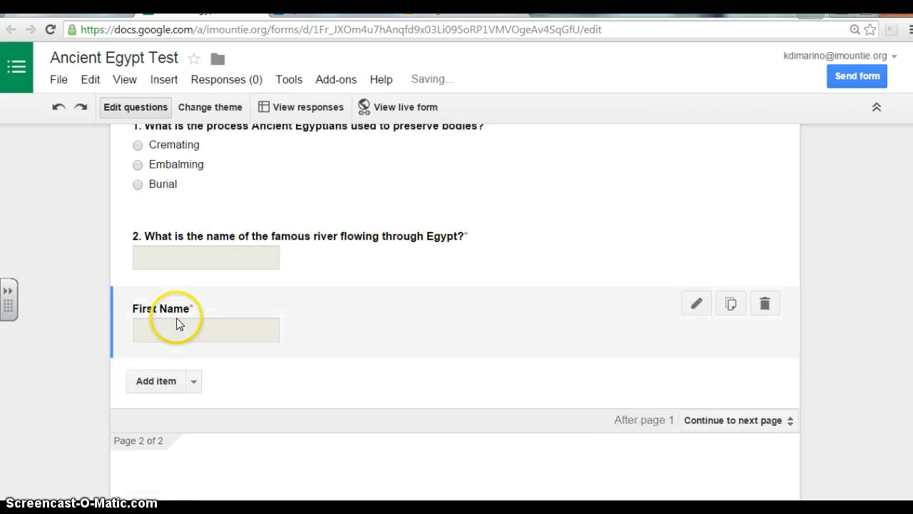
{"action": "left_click_drag", "start_coordinate": [387, 326], "coordinate": [388, 245]}
{"action": "left_click", "coordinate": [760, 255]}
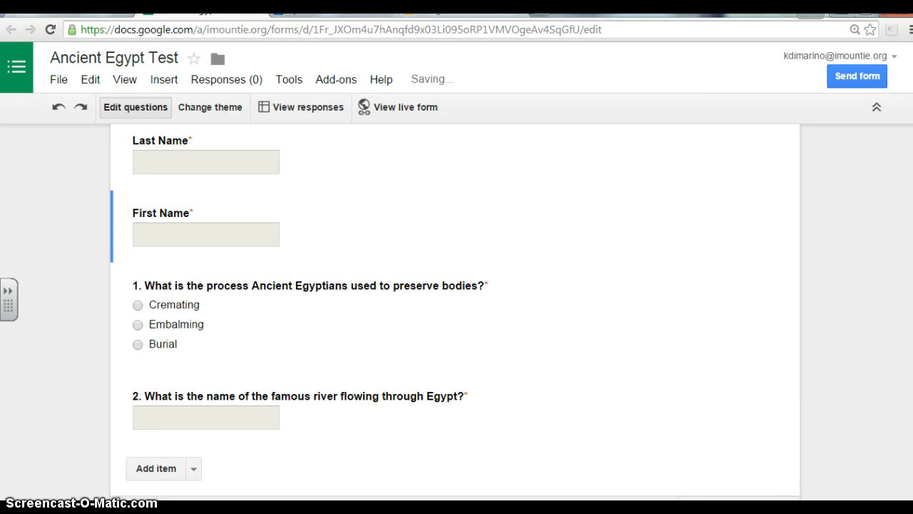
{"action": "scroll", "coordinate": [612, 309], "scroll_direction": "down", "scroll_amount": 3}
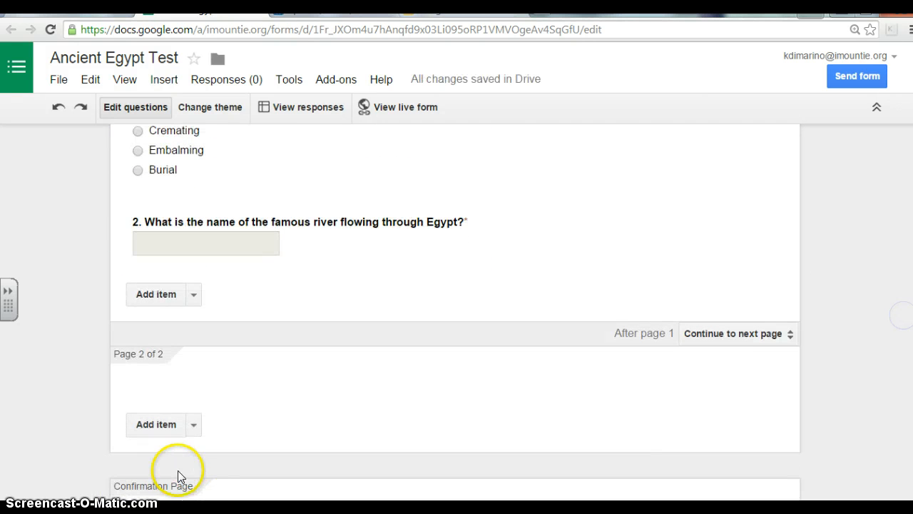
Step: Add a multiple-choice question titled 'Class Period' on page 2
{"action": "left_click", "coordinate": [190, 426]}
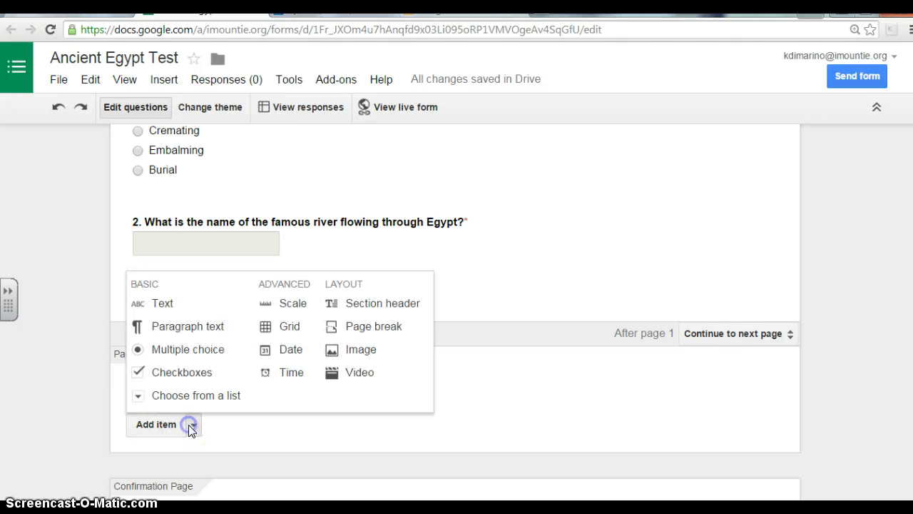
{"action": "left_click", "coordinate": [199, 361]}
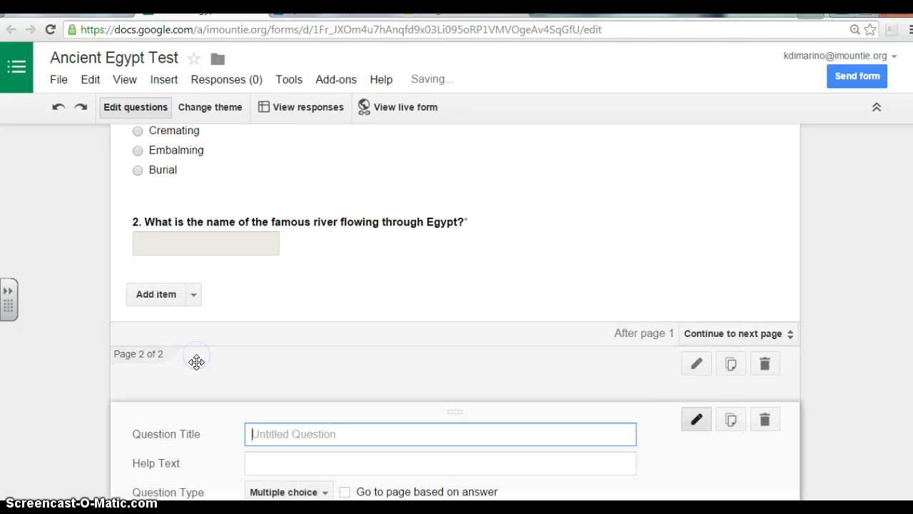
{"action": "scroll", "coordinate": [455, 312], "scroll_direction": "down", "scroll_amount": 2}
{"action": "scroll", "coordinate": [455, 312], "scroll_direction": "down", "scroll_amount": 1}
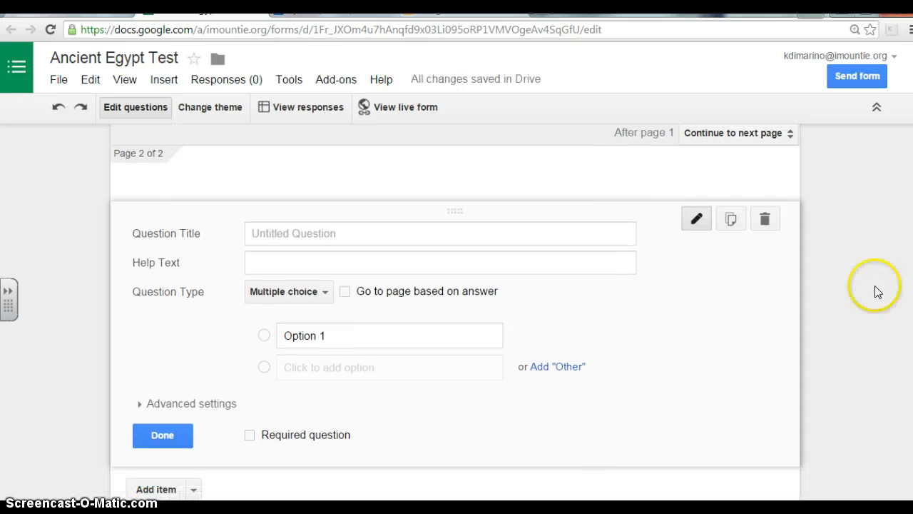
{"action": "left_click", "coordinate": [540, 231]}
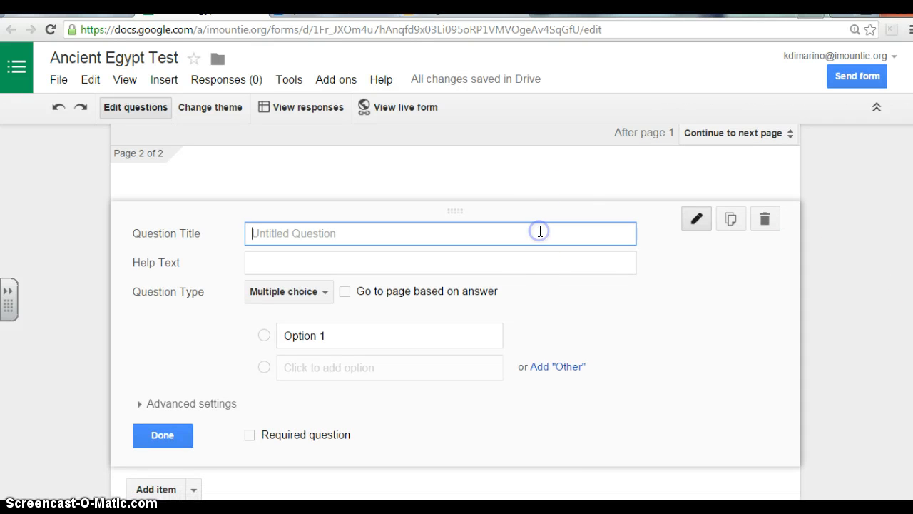
{"action": "type", "text": "Class P"}
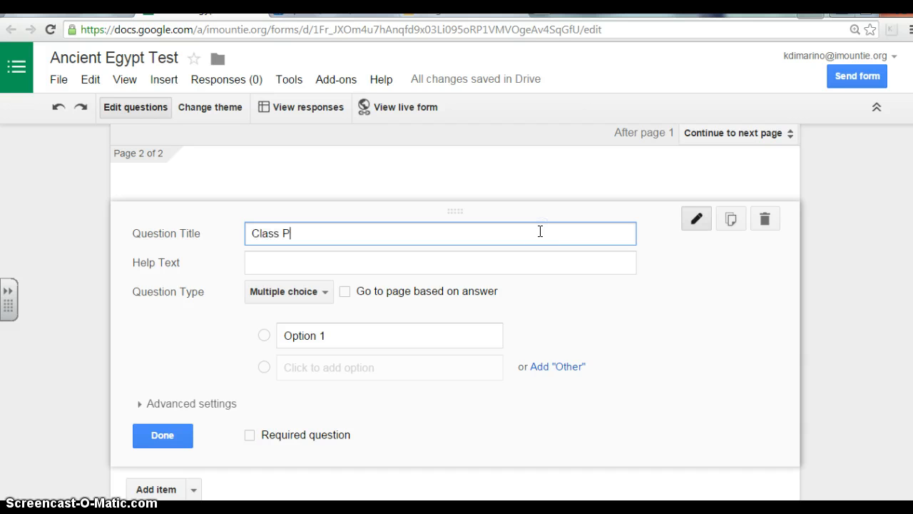
{"action": "type", "text": "eriod"}
Step: Give Class Period the options Period 1, 3, 5 and 7, and make it required
{"action": "left_click", "coordinate": [428, 334]}
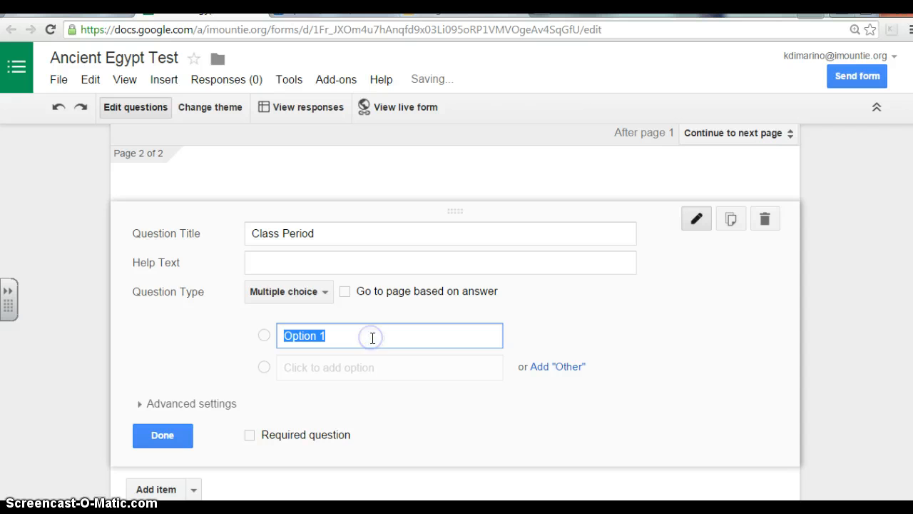
{"action": "type", "text": "Period 1"}
{"action": "left_click", "coordinate": [346, 370]}
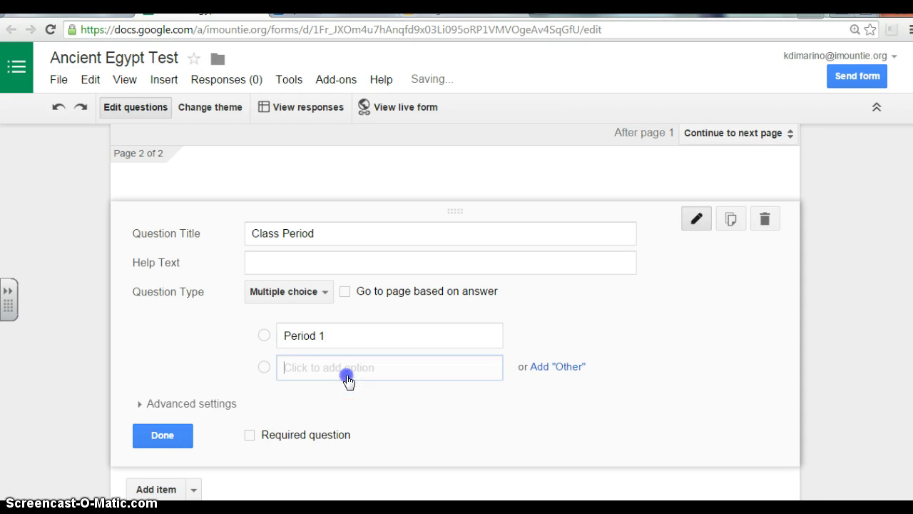
{"action": "type", "text": "Period 3"}
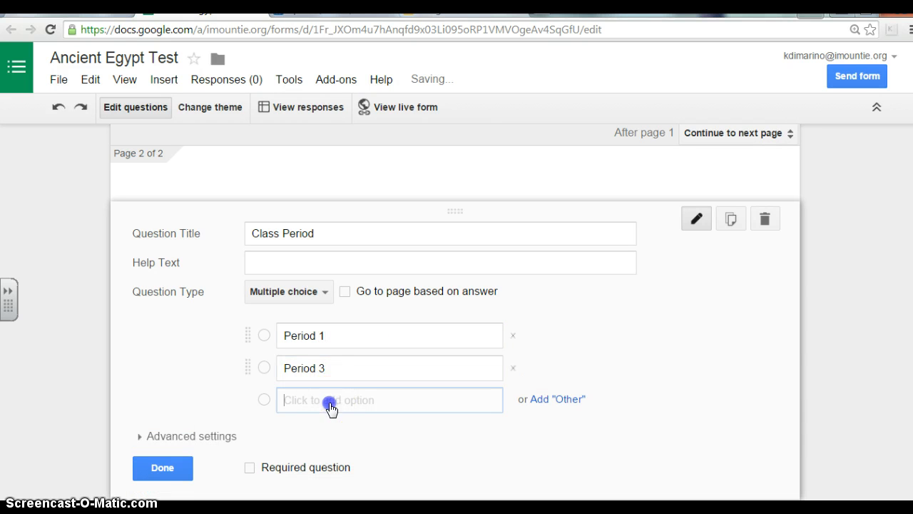
{"action": "left_click", "coordinate": [330, 401]}
{"action": "type", "text": "Period 5"}
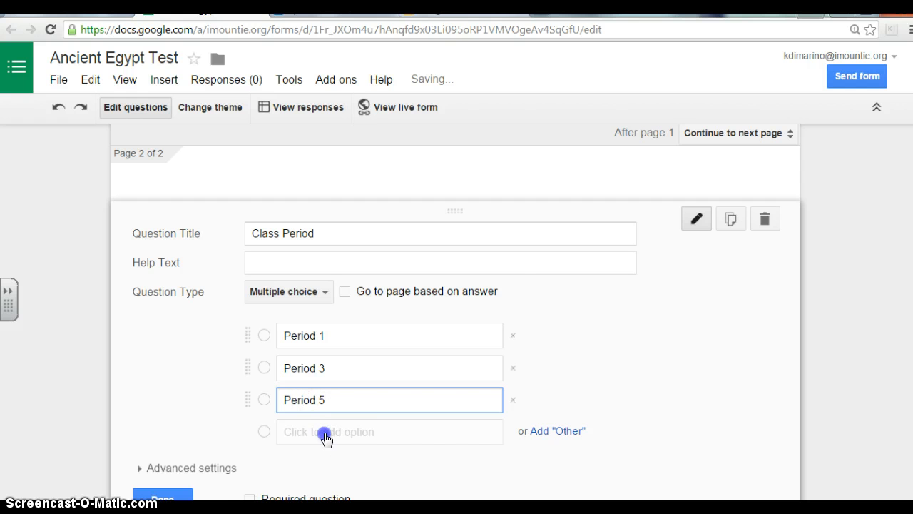
{"action": "left_click", "coordinate": [325, 433]}
{"action": "type", "text": "Period "}
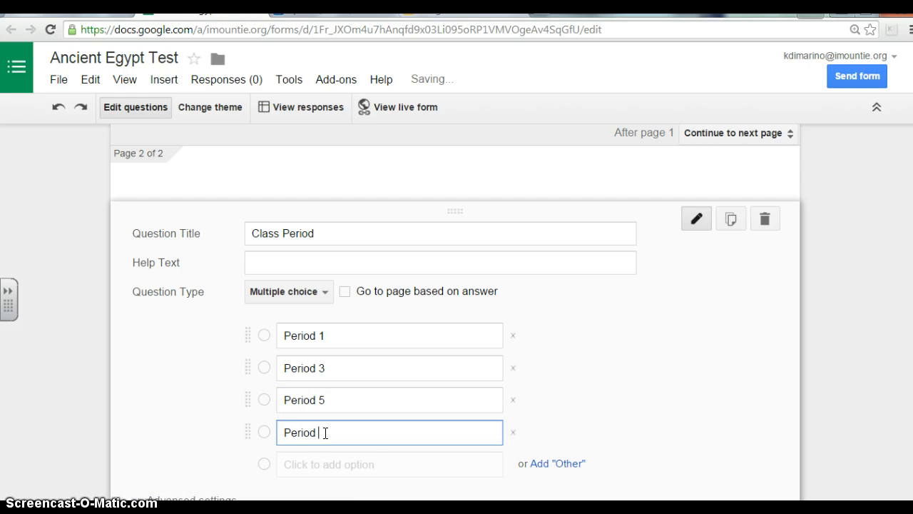
{"action": "type", "text": "7"}
{"action": "left_click", "coordinate": [355, 434]}
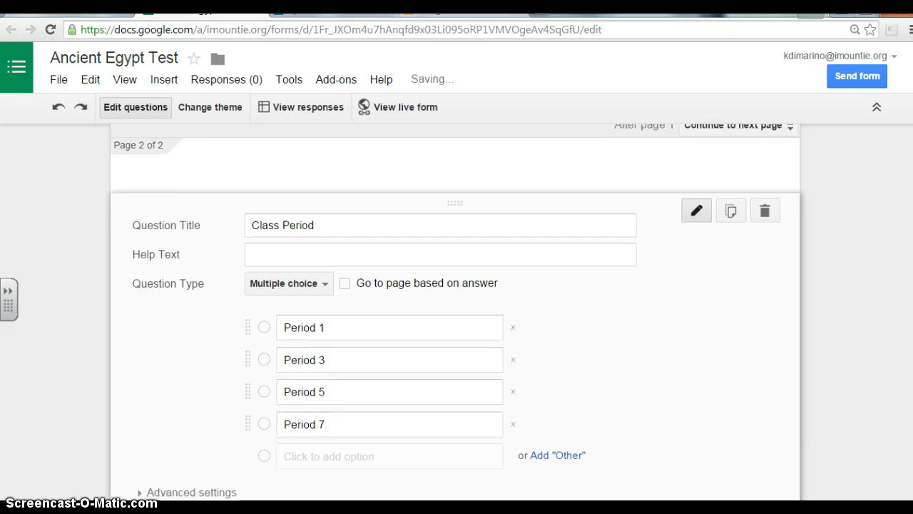
{"action": "scroll", "coordinate": [592, 378], "scroll_direction": "down", "scroll_amount": 2}
{"action": "left_click", "coordinate": [252, 397]}
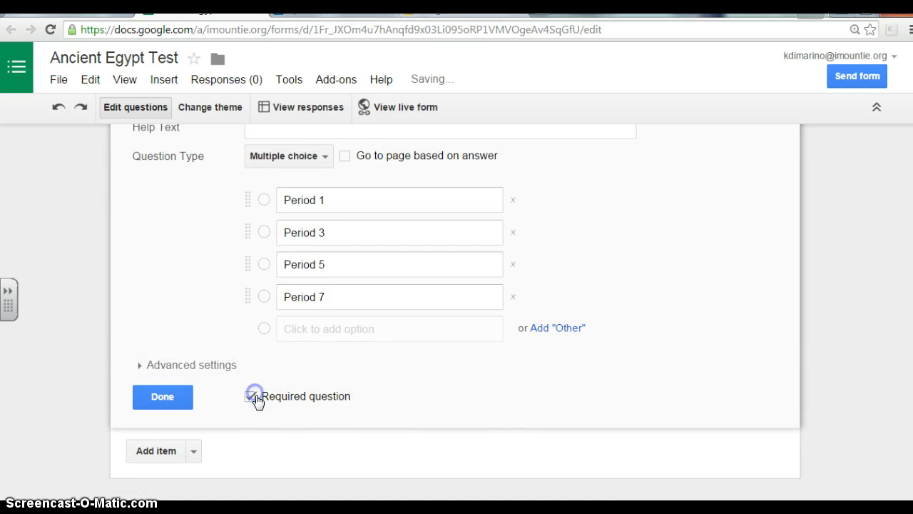
{"action": "left_click", "coordinate": [164, 396]}
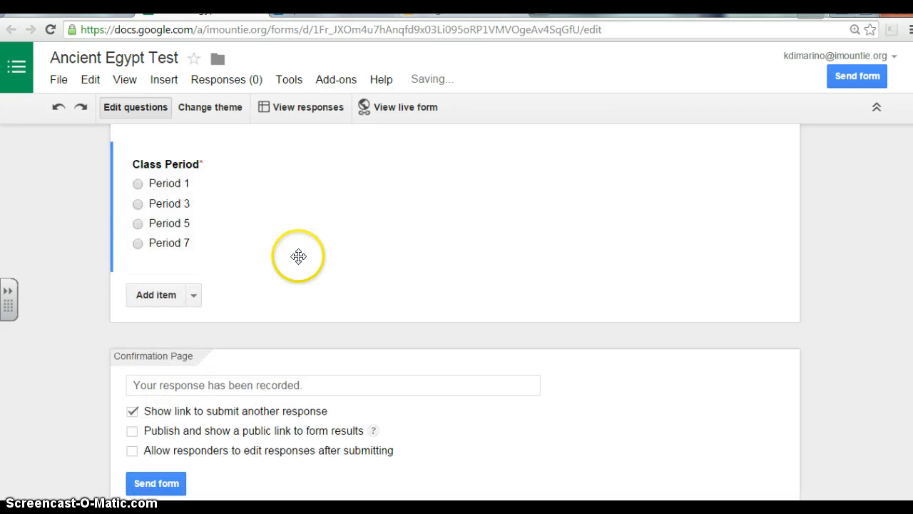
Step: Move the Class Period question card from page 2 up to just below First Name
{"action": "scroll", "coordinate": [572, 314], "scroll_direction": "up", "scroll_amount": 2}
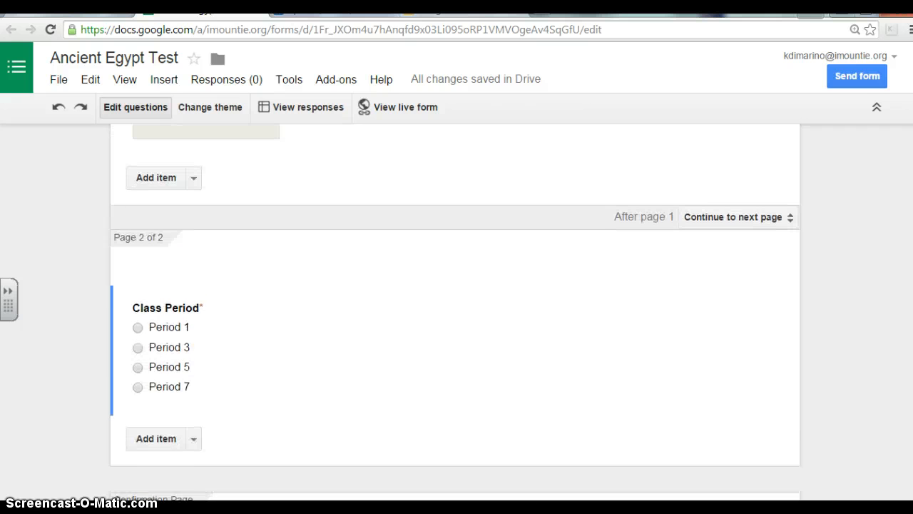
{"action": "left_click_drag", "start_coordinate": [532, 342], "coordinate": [532, 320]}
{"action": "left_click", "coordinate": [846, 340]}
{"action": "scroll", "coordinate": [846, 340], "scroll_direction": "down", "scroll_amount": 1}
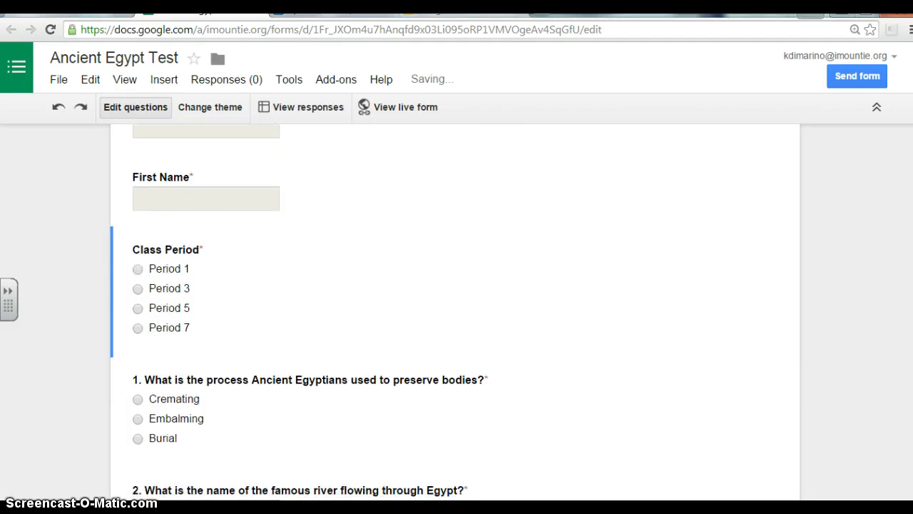
{"action": "left_click_drag", "start_coordinate": [909, 294], "coordinate": [877, 372]}
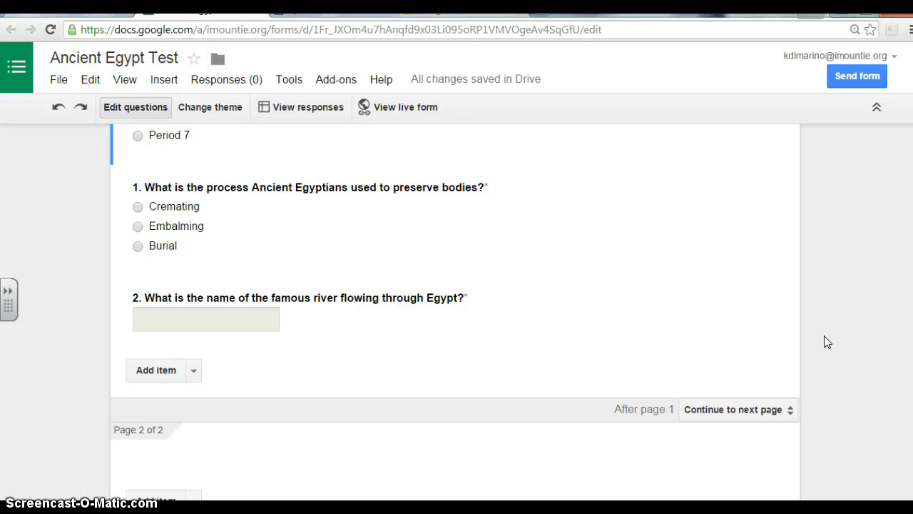
{"action": "left_click_drag", "start_coordinate": [509, 167], "coordinate": [397, 187]}
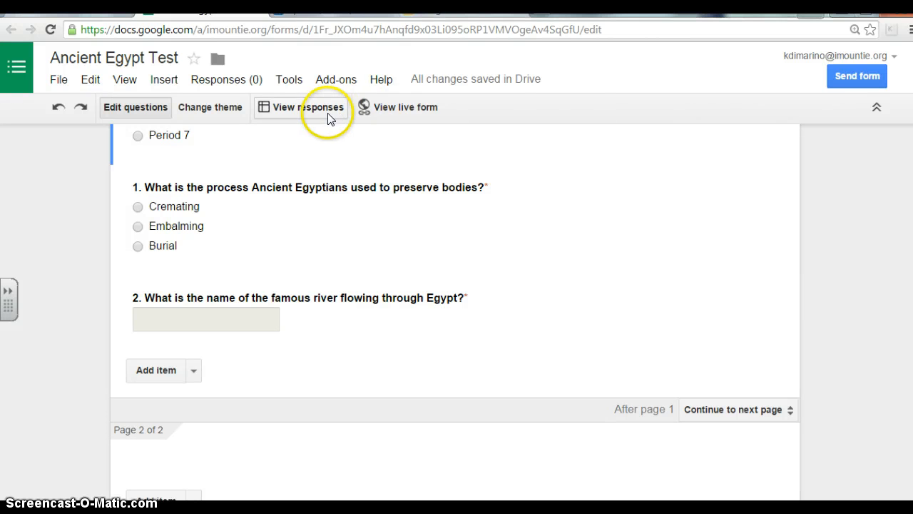
{"action": "left_click", "coordinate": [389, 108]}
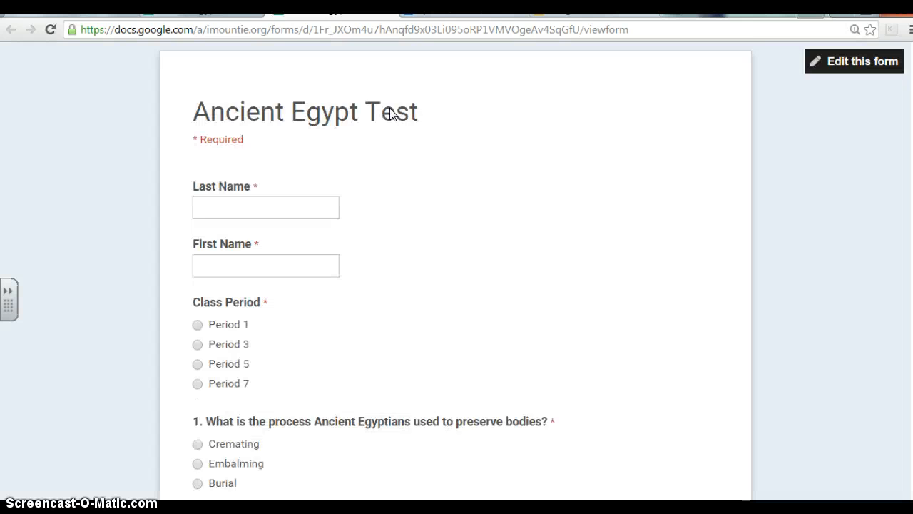
{"action": "scroll", "coordinate": [903, 254], "scroll_direction": "down", "scroll_amount": 2}
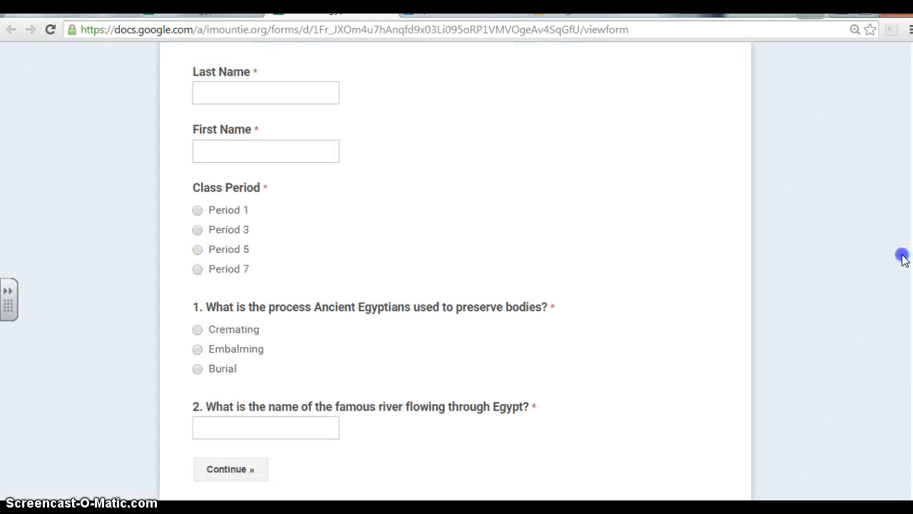
{"action": "scroll", "coordinate": [903, 254], "scroll_direction": "up", "scroll_amount": 2}
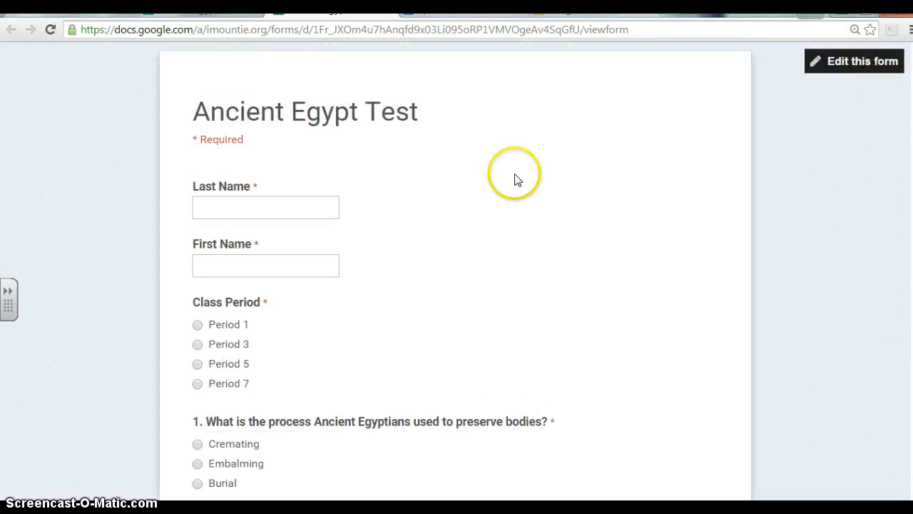
{"action": "left_click", "coordinate": [848, 61]}
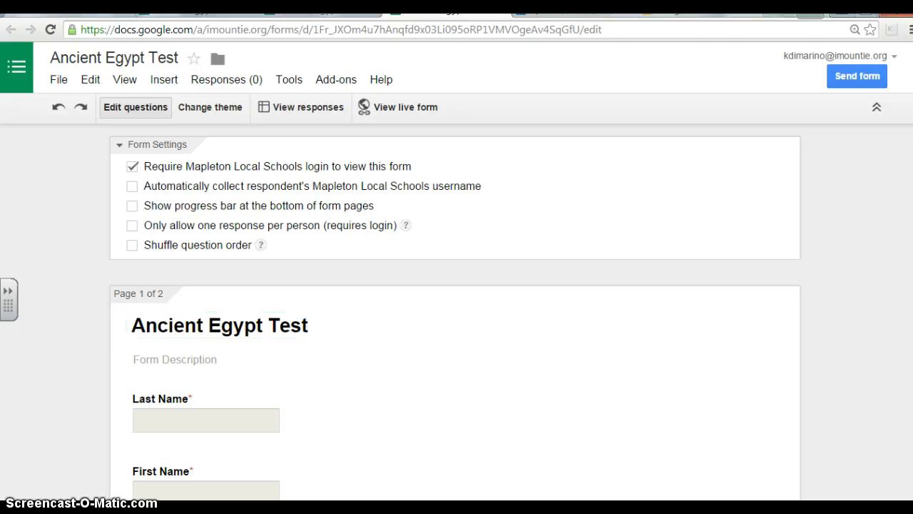
Step: Apply the Paper Lanterns theme to the Ancient Egypt Test form
{"action": "left_click", "coordinate": [213, 114]}
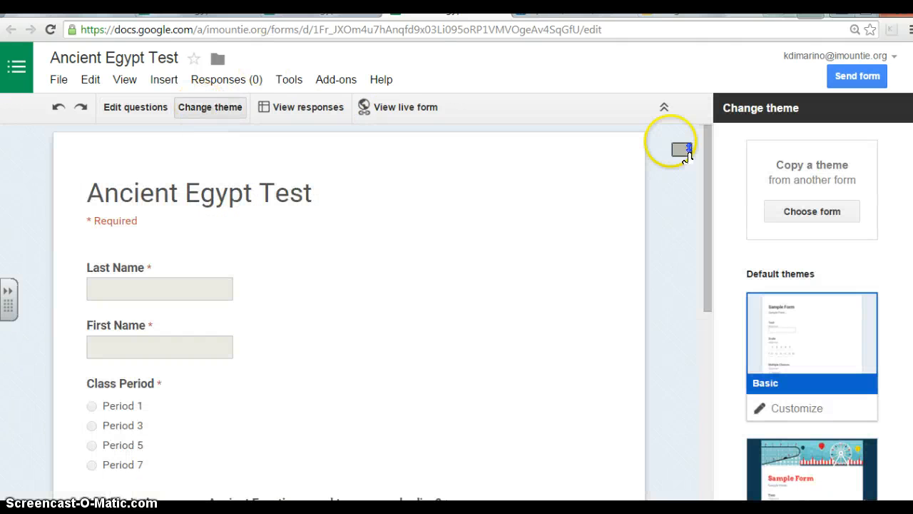
{"action": "scroll", "coordinate": [812, 311], "scroll_direction": "down", "scroll_amount": 5}
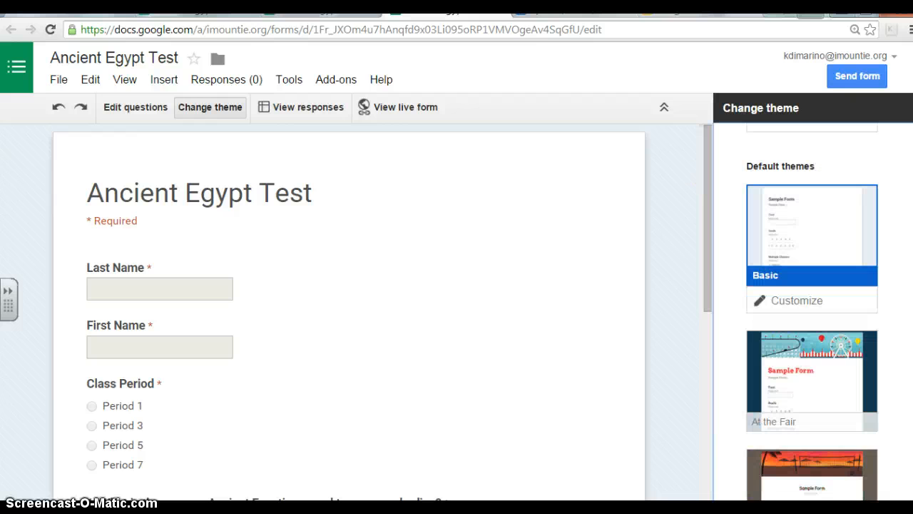
{"action": "scroll", "coordinate": [812, 311], "scroll_direction": "down", "scroll_amount": 2}
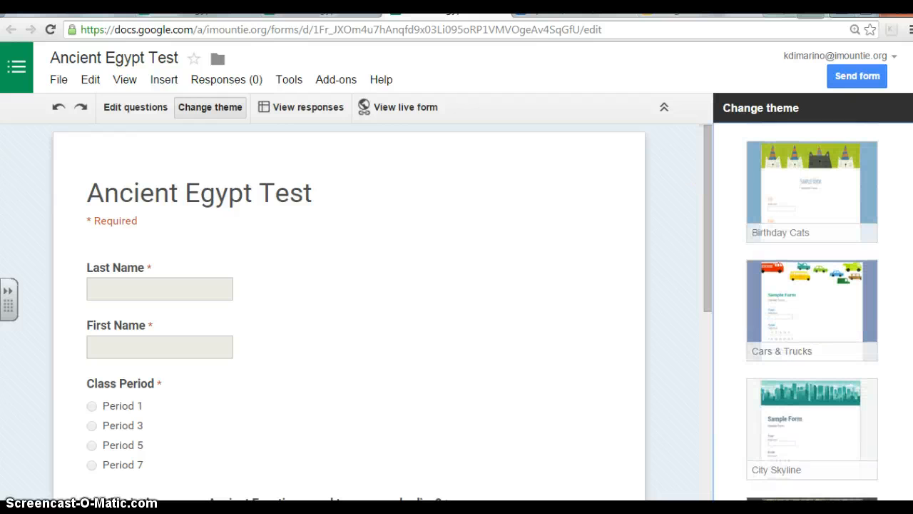
{"action": "scroll", "coordinate": [812, 310], "scroll_direction": "down", "scroll_amount": 3}
{"action": "scroll", "coordinate": [811, 310], "scroll_direction": "down", "scroll_amount": 4}
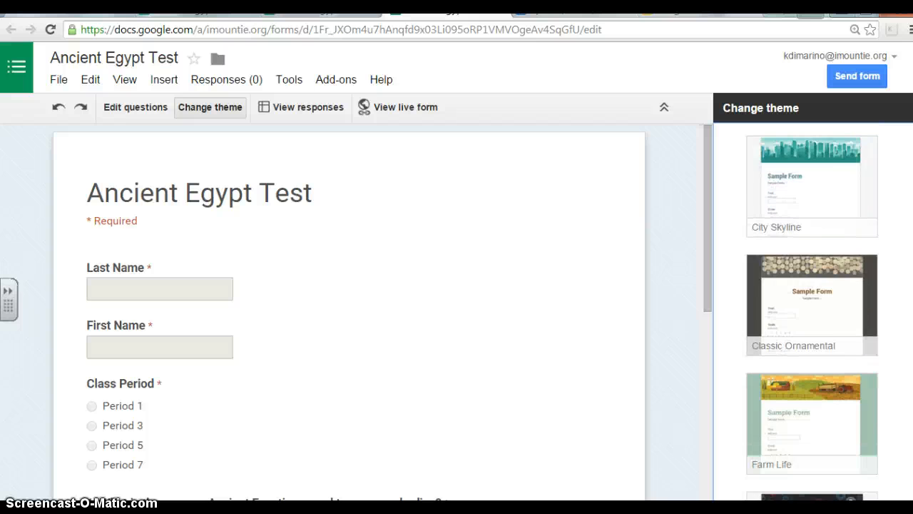
{"action": "scroll", "coordinate": [812, 310], "scroll_direction": "down", "scroll_amount": 12}
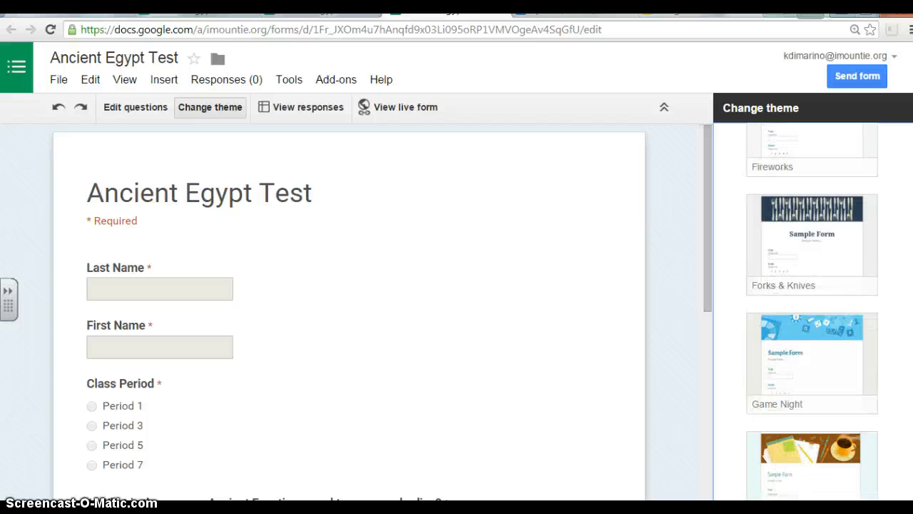
{"action": "scroll", "coordinate": [811, 311], "scroll_direction": "down", "scroll_amount": 6}
{"action": "mouse_move", "coordinate": [910, 331]}
{"action": "left_mouse_down"}
{"action": "mouse_move", "coordinate": [900, 397]}
{"action": "mouse_move", "coordinate": [906, 490]}
{"action": "mouse_move", "coordinate": [907, 334]}
{"action": "left_mouse_up"}
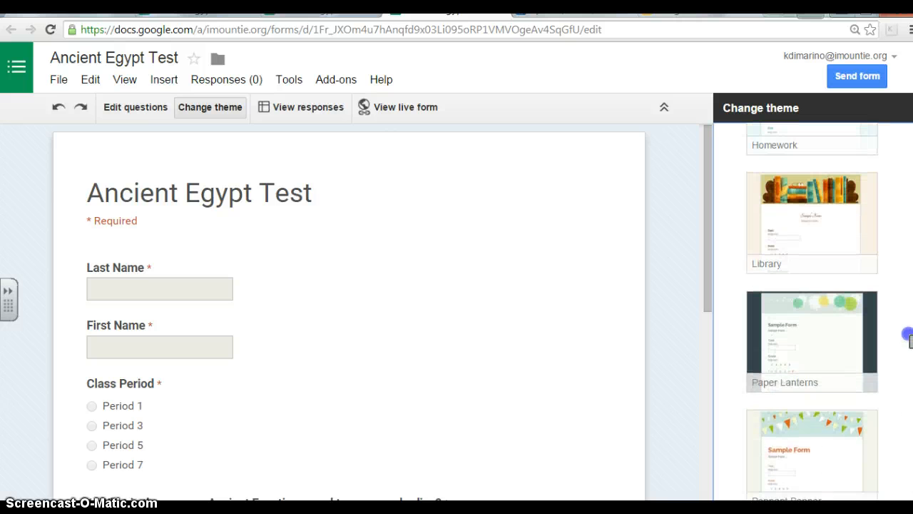
{"action": "left_click", "coordinate": [820, 343]}
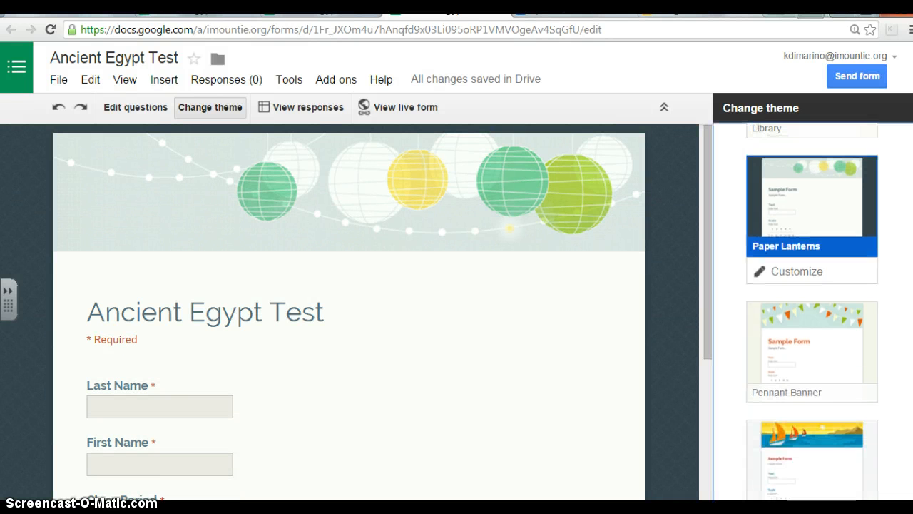
Step: Preview the themed form as respondents see it, then close the preview
{"action": "left_click_drag", "start_coordinate": [709, 254], "coordinate": [701, 271]}
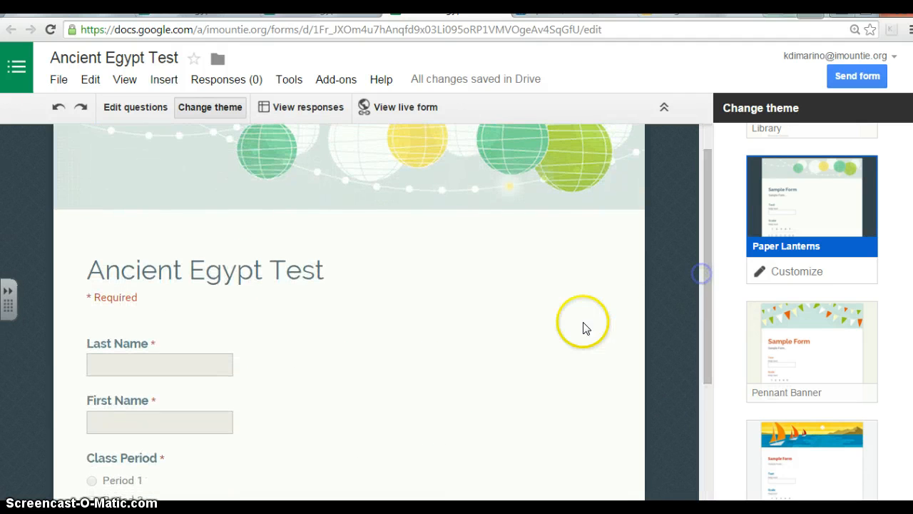
{"action": "left_click", "coordinate": [372, 109]}
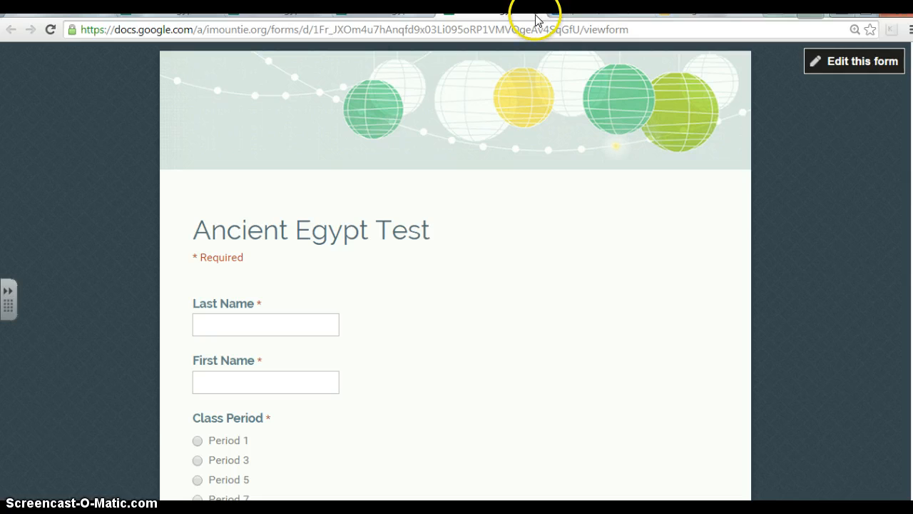
{"action": "left_click", "coordinate": [513, 6]}
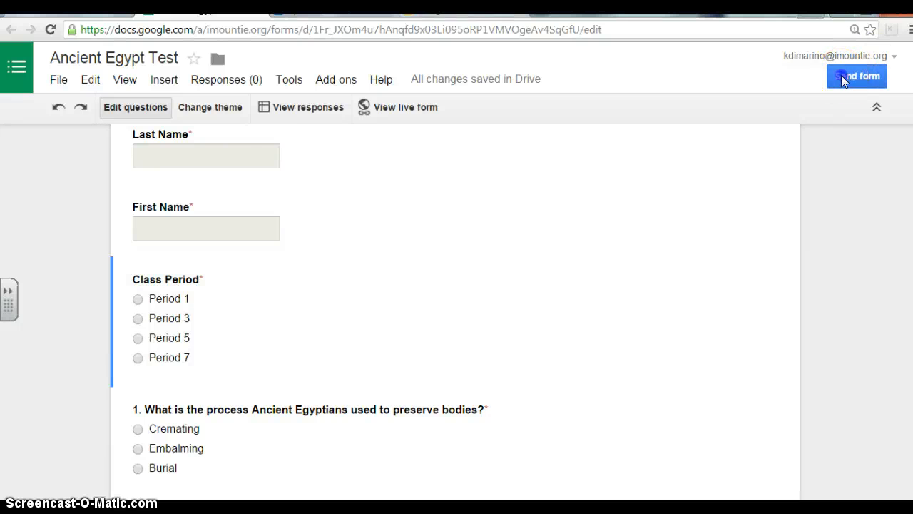
{"action": "left_click", "coordinate": [843, 76]}
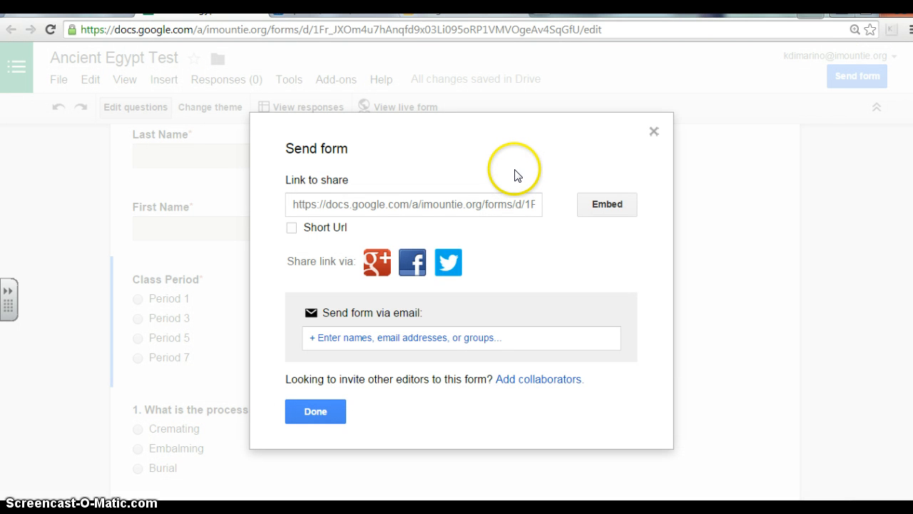
{"action": "left_click", "coordinate": [490, 335]}
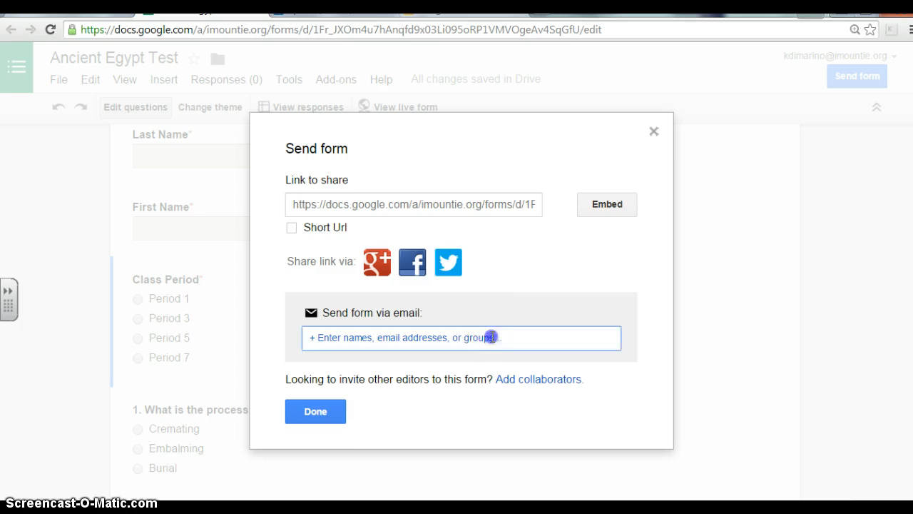
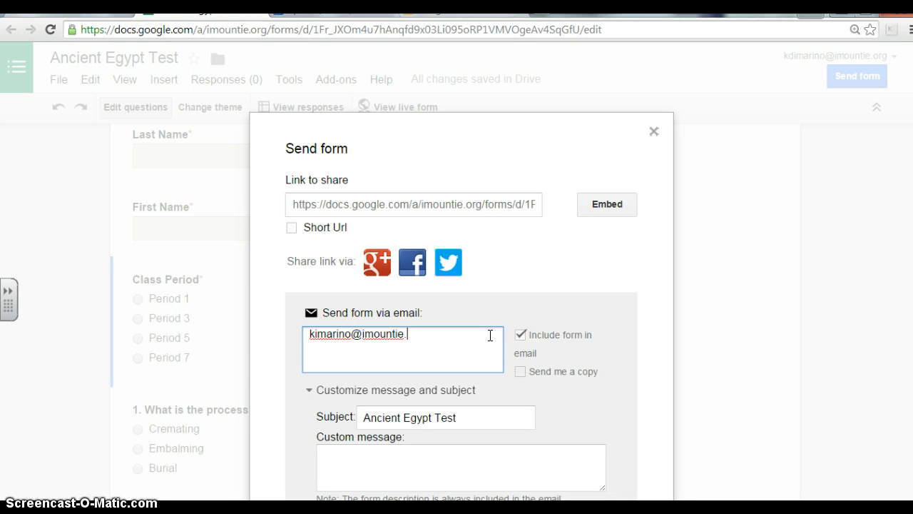
{"action": "left_click", "coordinate": [315, 335]}
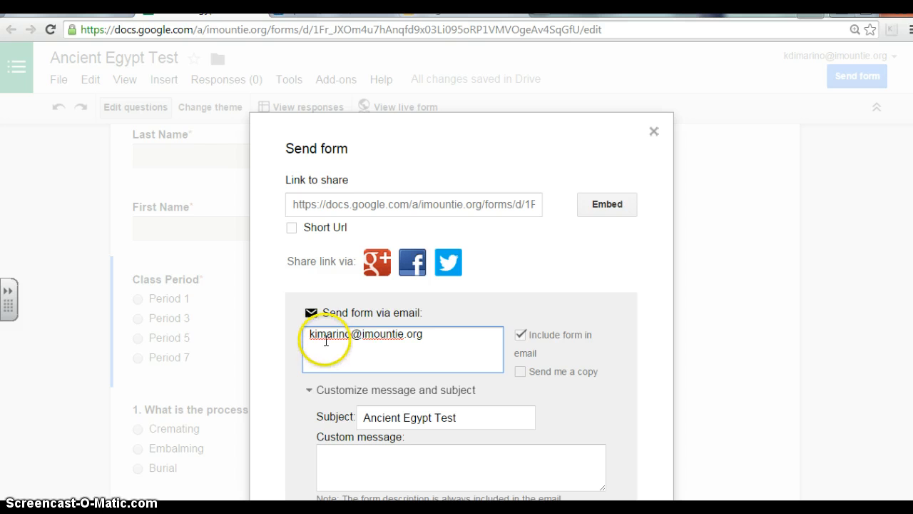
{"action": "type", "text": "d"}
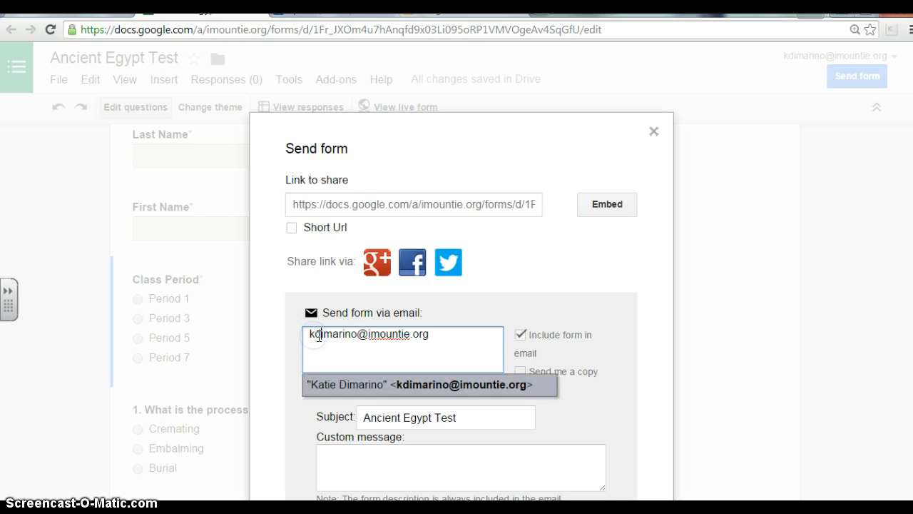
{"action": "left_click", "coordinate": [381, 386]}
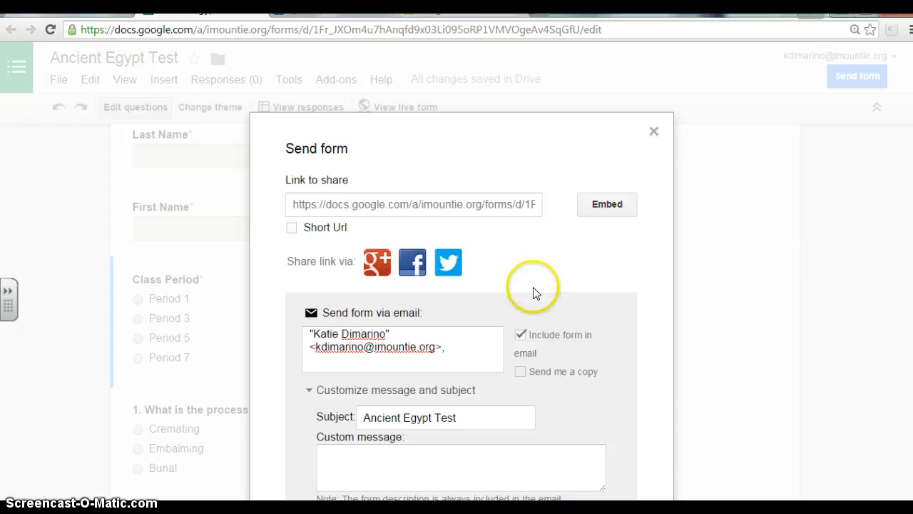
{"action": "left_click_drag", "start_coordinate": [466, 347], "coordinate": [267, 318]}
{"action": "type", "text": "7th"}
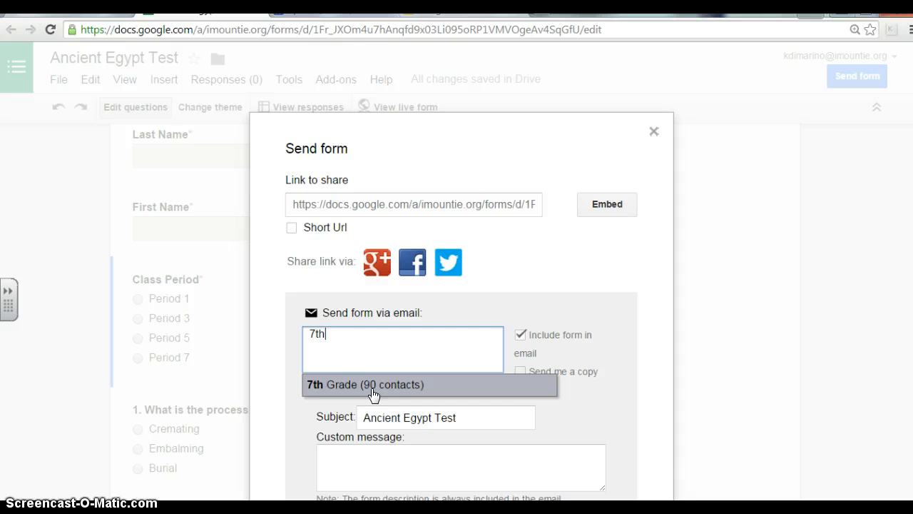
{"action": "left_click_drag", "start_coordinate": [348, 356], "coordinate": [270, 320]}
{"action": "key", "text": "BackSpace"}
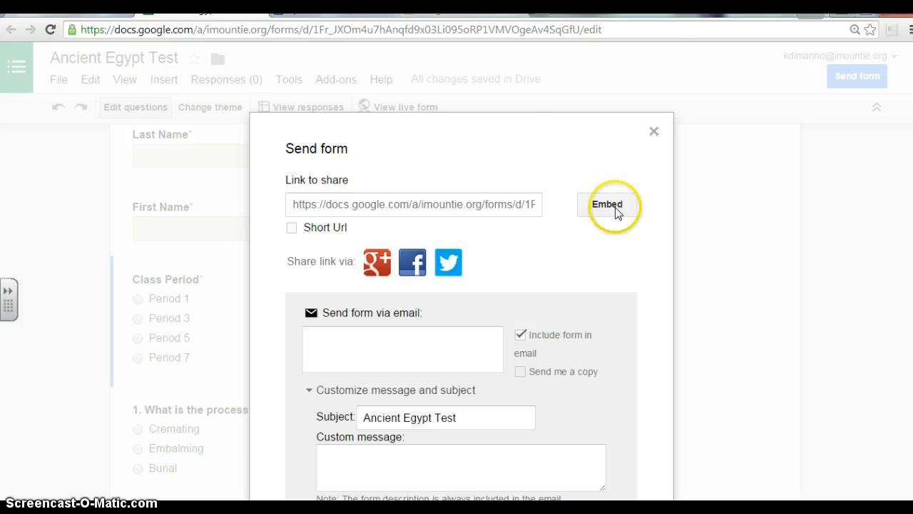
{"action": "left_click_drag", "start_coordinate": [526, 150], "coordinate": [536, 68]}
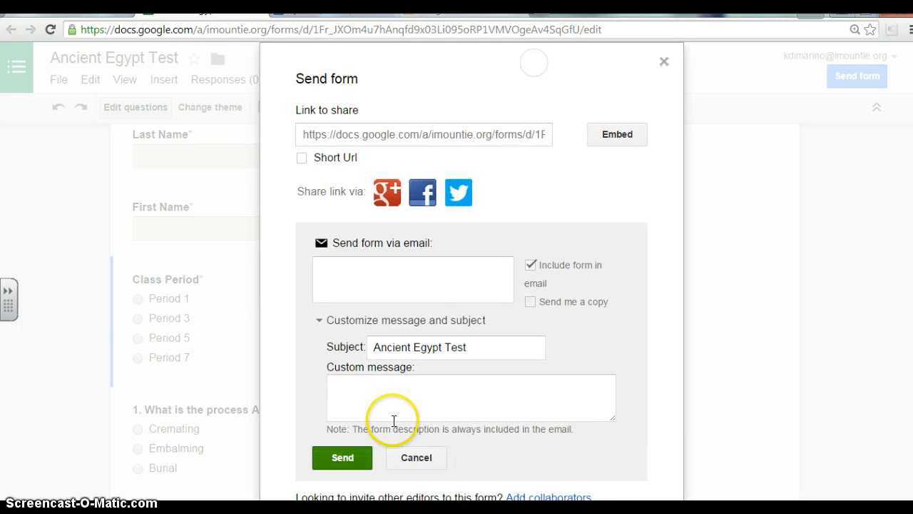
{"action": "left_click", "coordinate": [338, 458]}
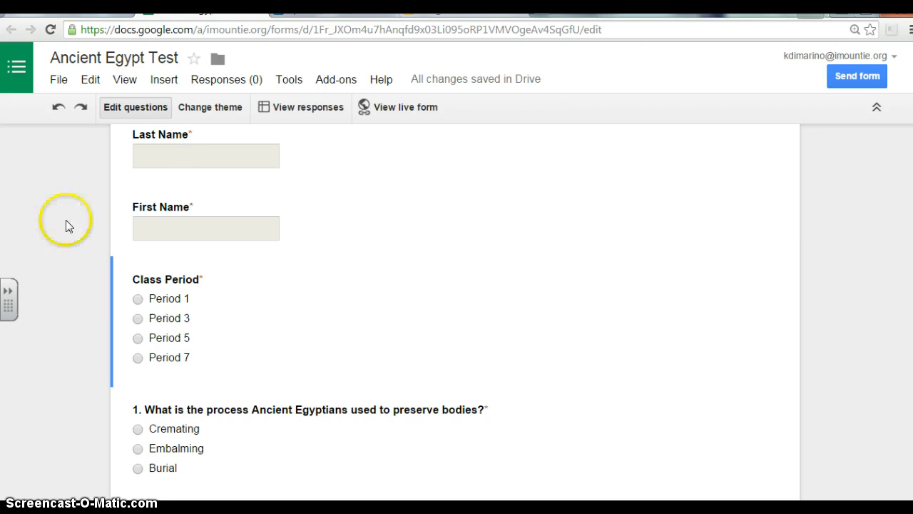
Step: Review the Ancient Egypt Test (Responses) sheet's columns through Class Period, then return to the Google homepage tab
{"action": "left_click", "coordinate": [299, 107]}
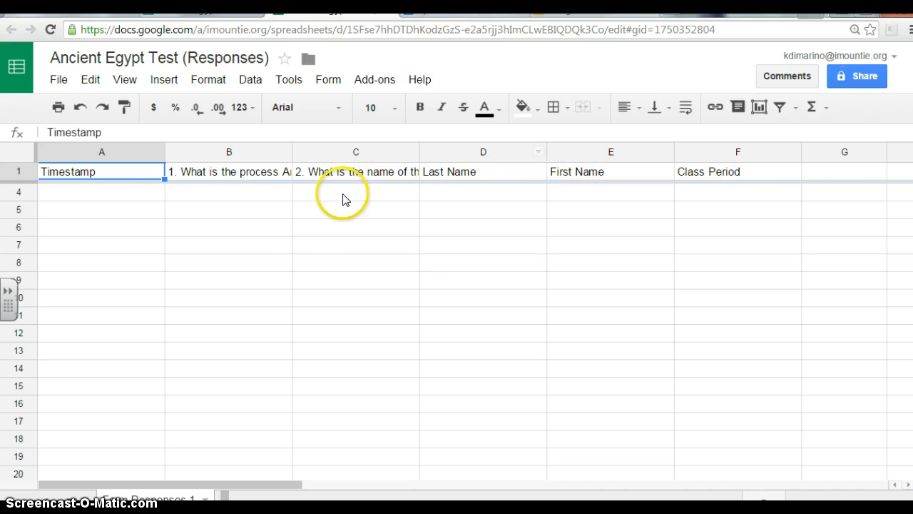
{"action": "scroll", "coordinate": [261, 361], "scroll_direction": "down", "scroll_amount": 1}
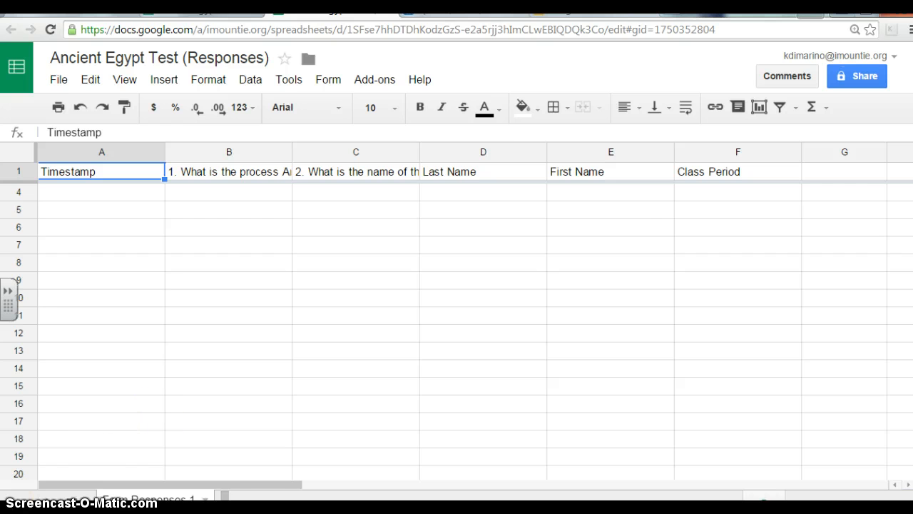
{"action": "key", "text": "ctrl+shift+Tab"}
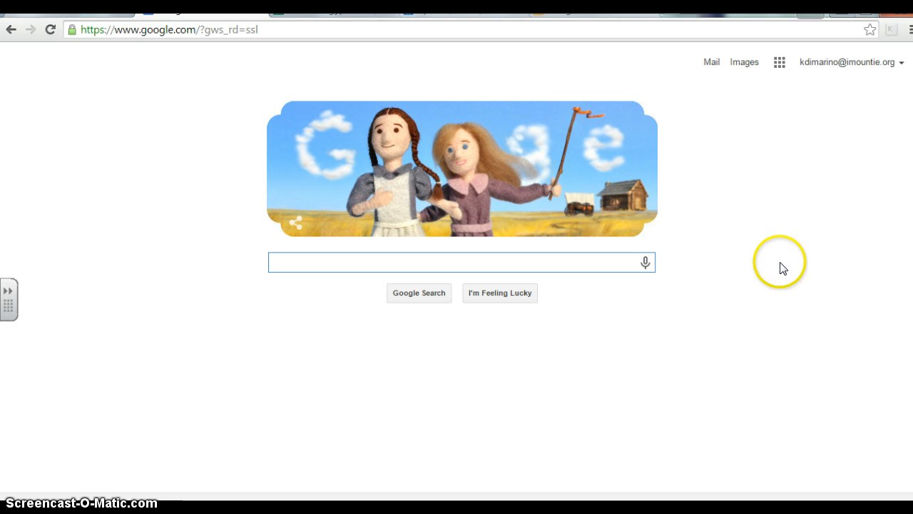
Step: Go to Google Drive and open Ancient Egypt Test (Responses) from My Drive
{"action": "left_click", "coordinate": [780, 62]}
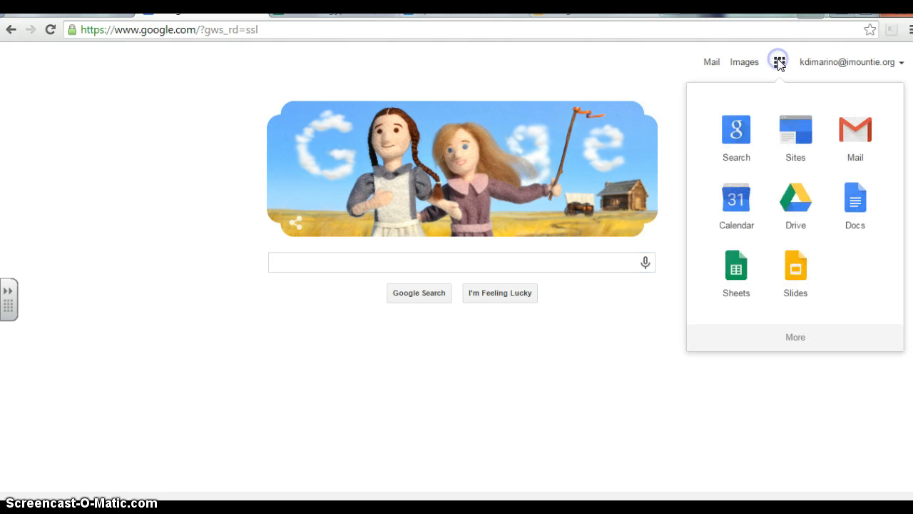
{"action": "left_click", "coordinate": [796, 203]}
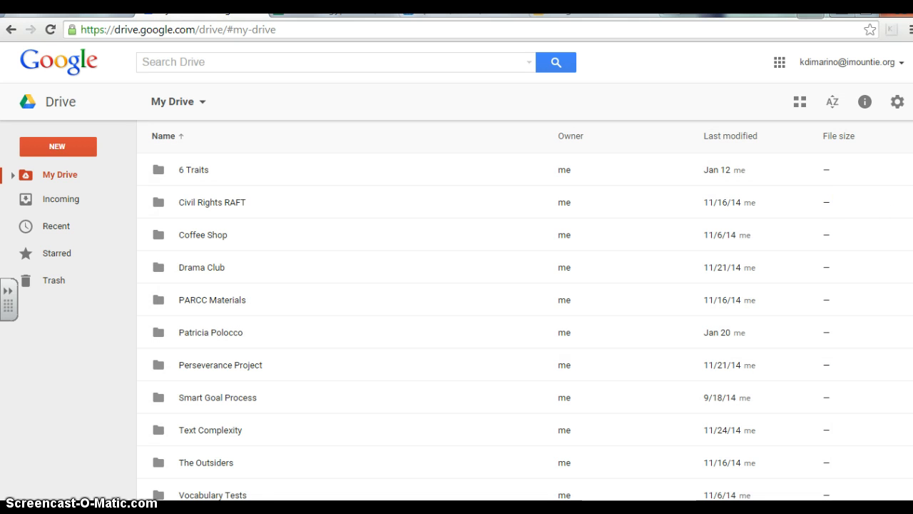
{"action": "left_click_drag", "start_coordinate": [909, 238], "coordinate": [903, 302]}
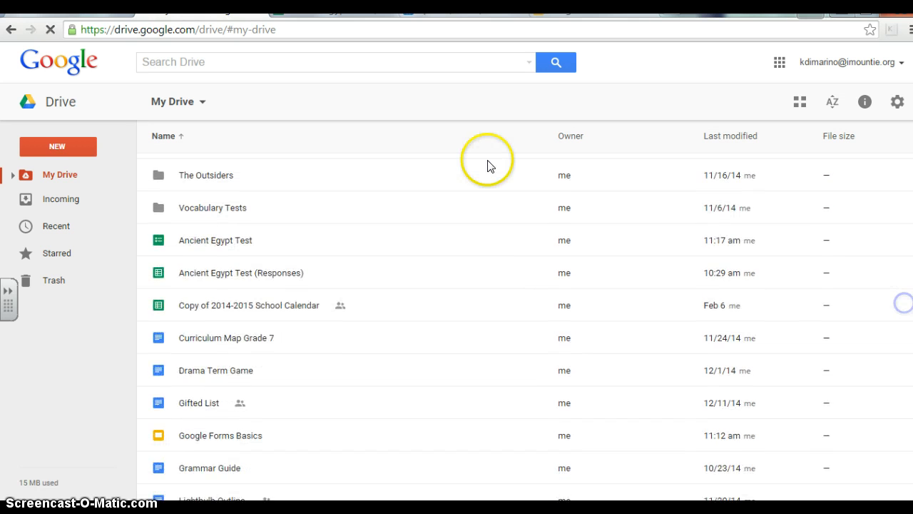
{"action": "left_click", "coordinate": [238, 277]}
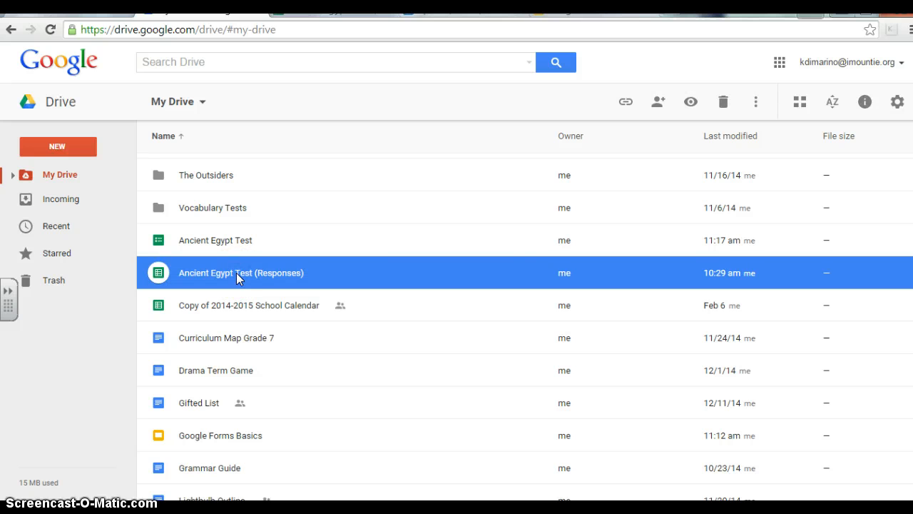
{"action": "double_click", "coordinate": [236, 272]}
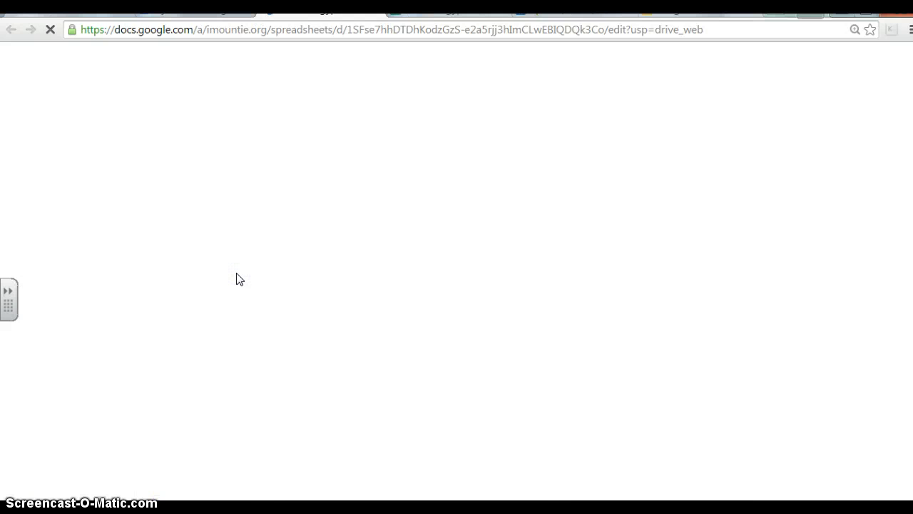